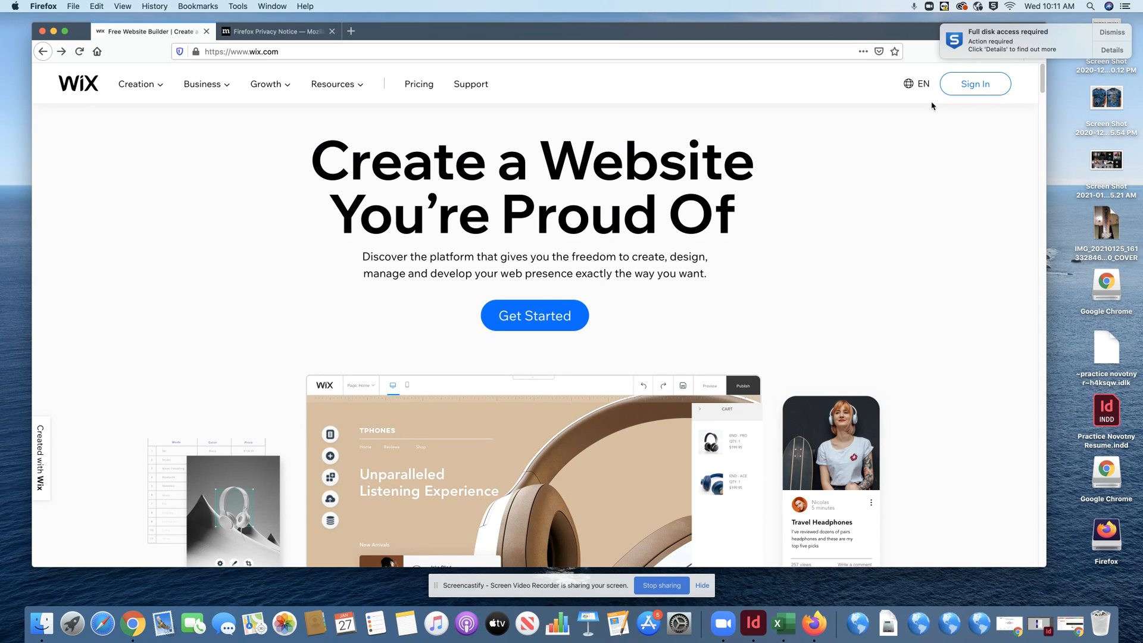
- Go from the wix.com homepage to the Wix Sign Up page via Sign In
click(976, 89)
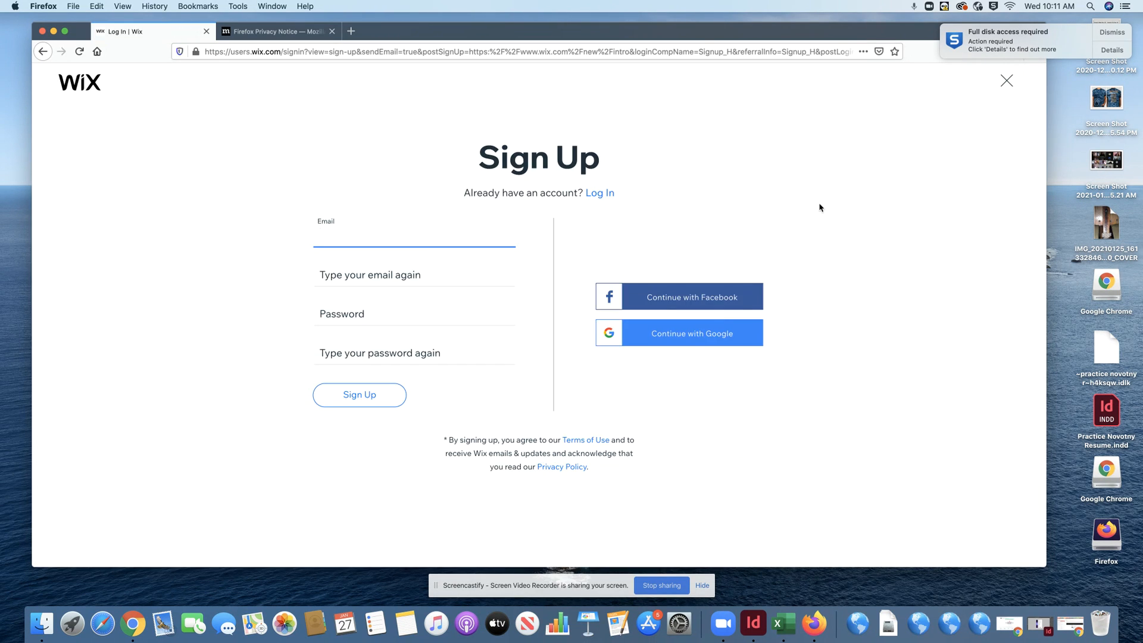
- Sign in with a Google account's email and password, and let Firefox save the login
click(695, 341)
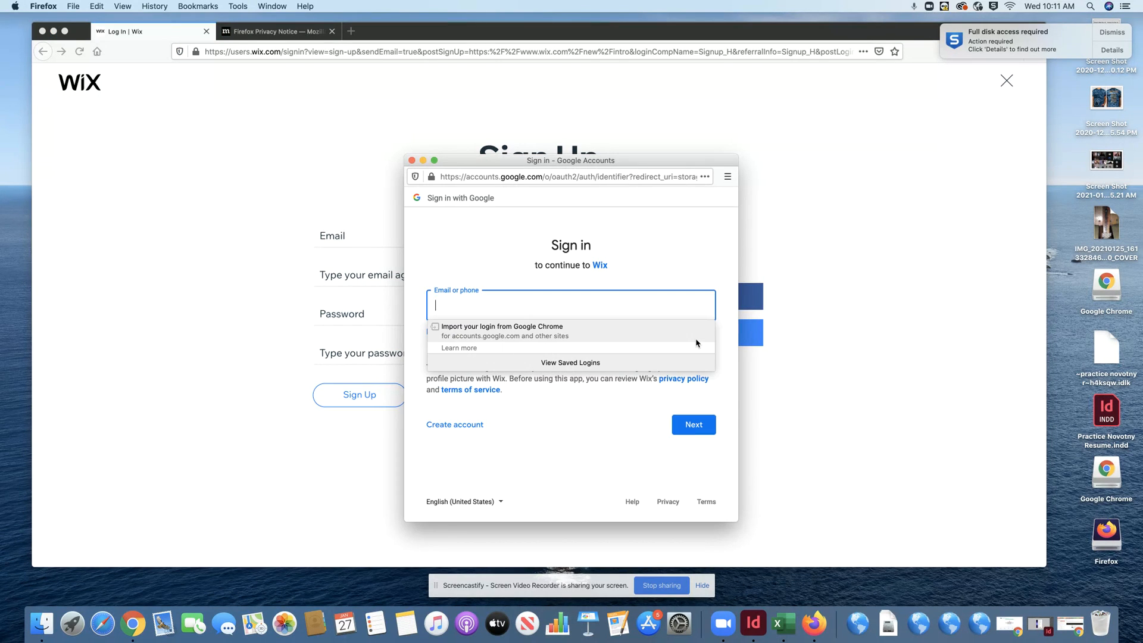
key(Return)
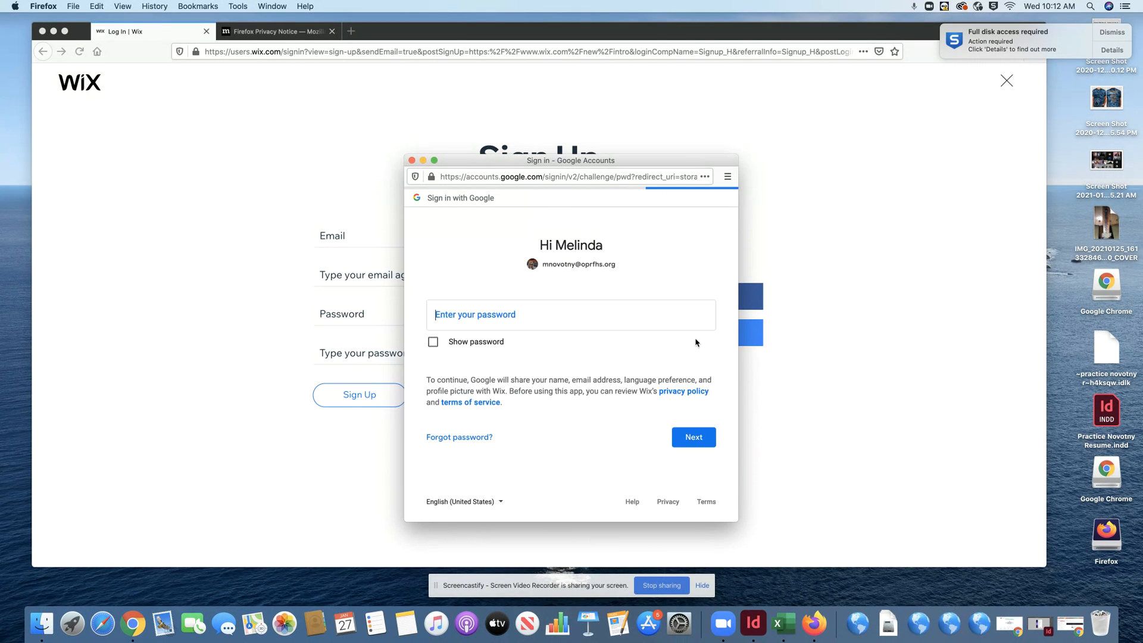
text(•)
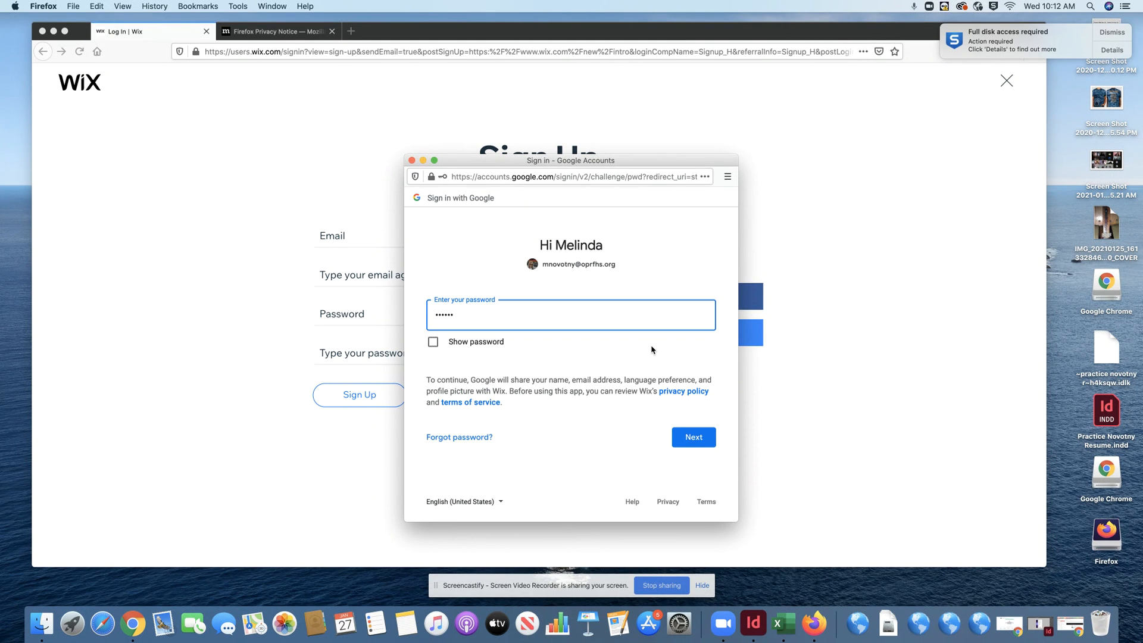
key(Return)
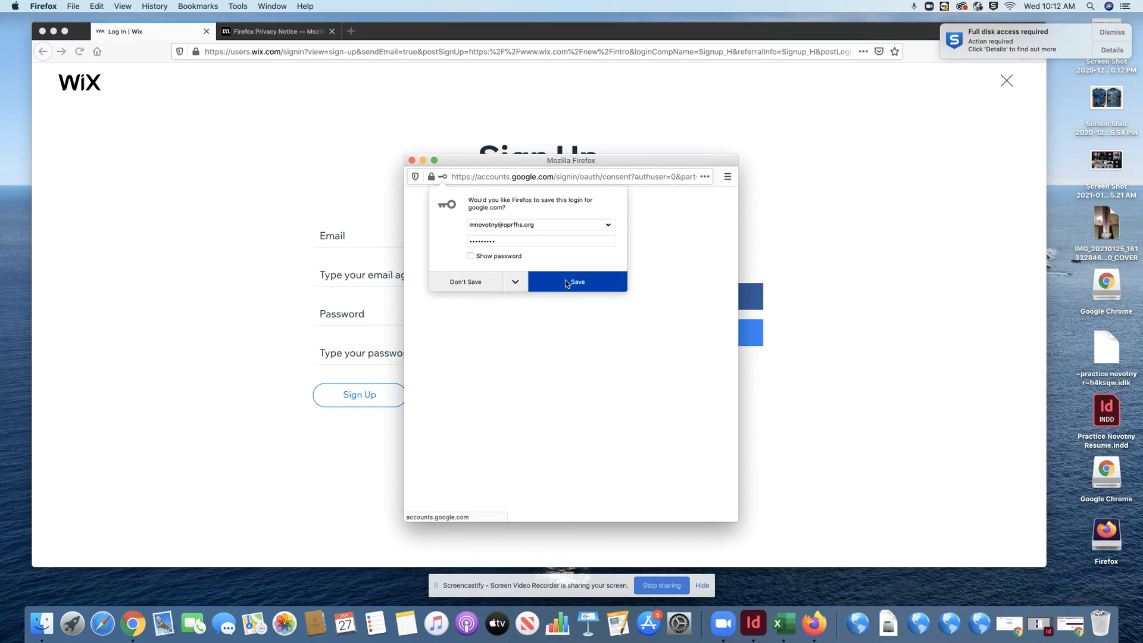
click(573, 285)
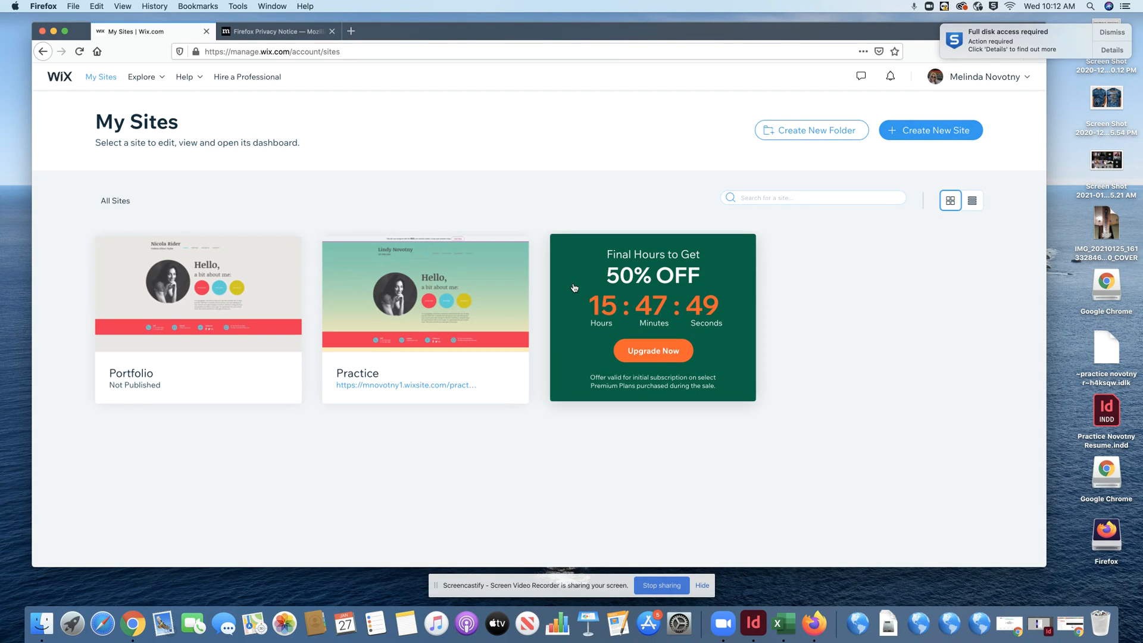
- Start a new Designer site from a template and scroll down to the Graffiti Artist template
click(938, 132)
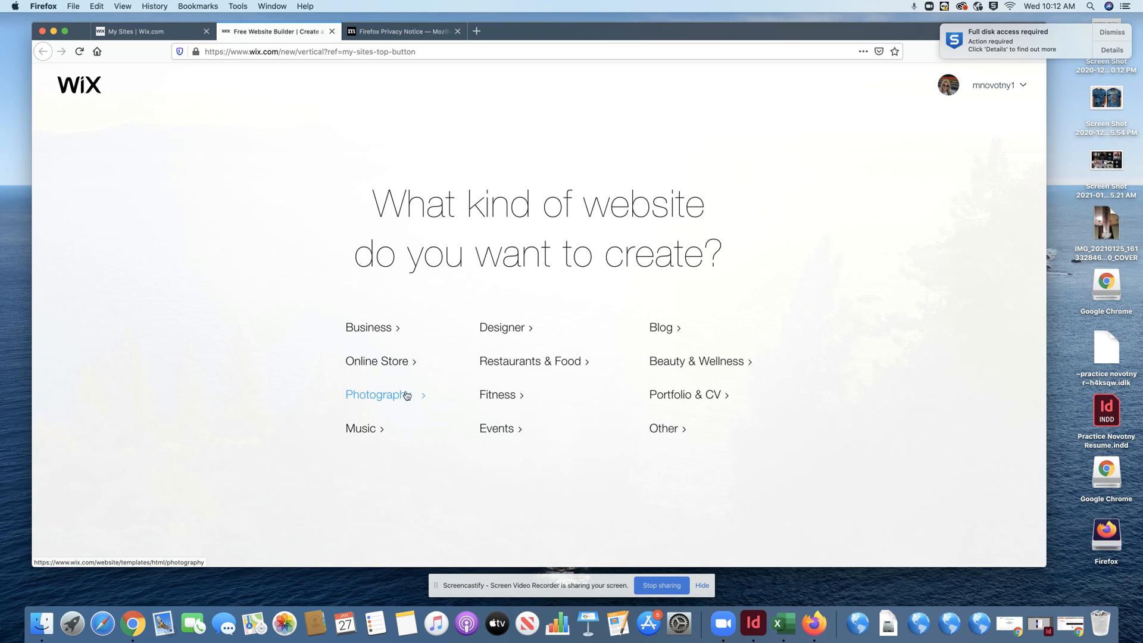
click(503, 329)
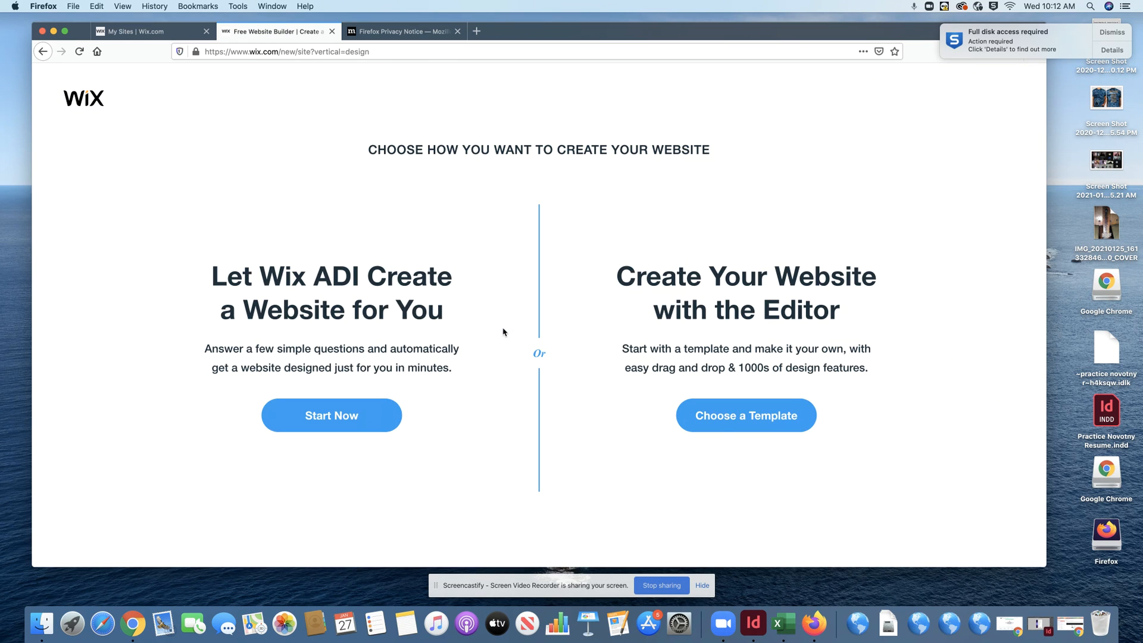
click(753, 425)
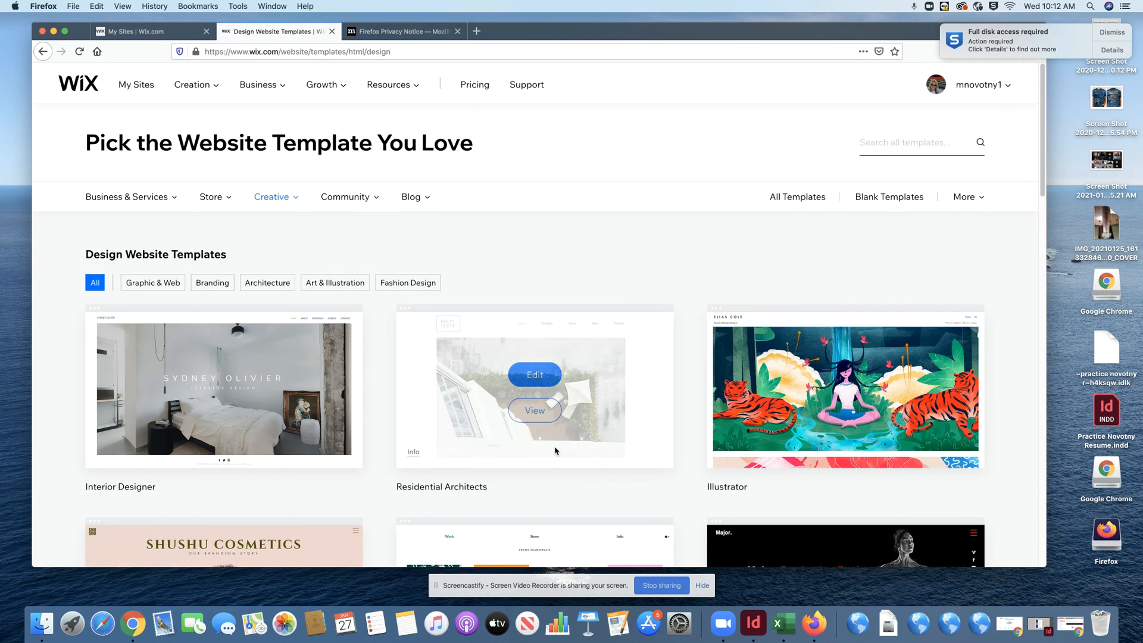
scroll(553, 447, down, 10)
scroll(553, 443, down, 4)
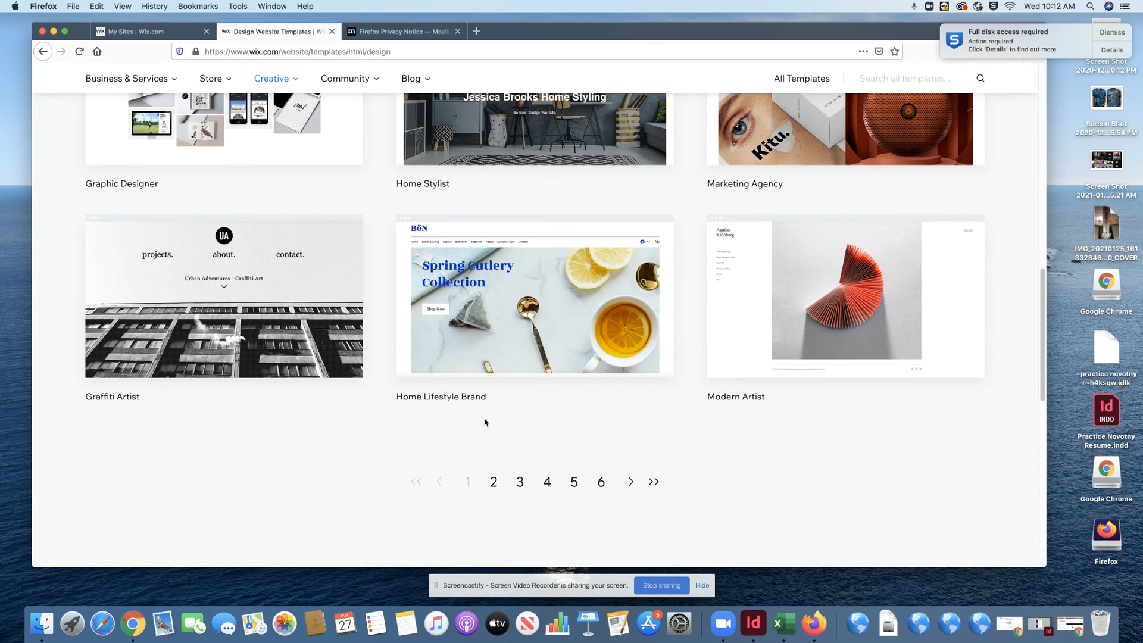
mouse_move(222, 329)
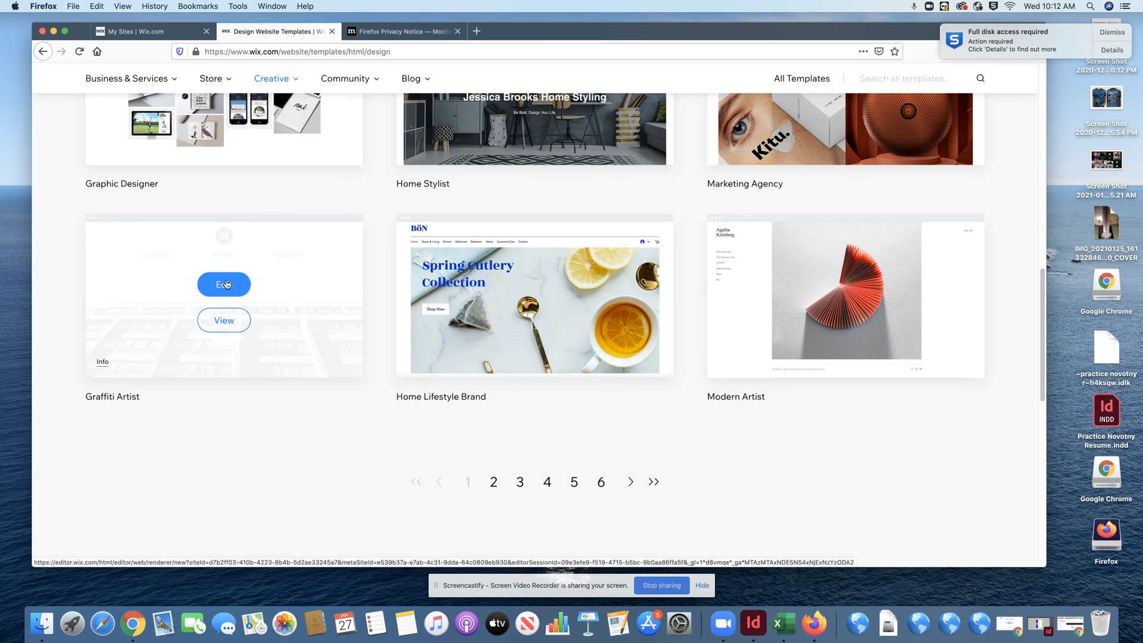
- Open the Graffiti Artist template in the Editor and view its Page Background options
click(226, 285)
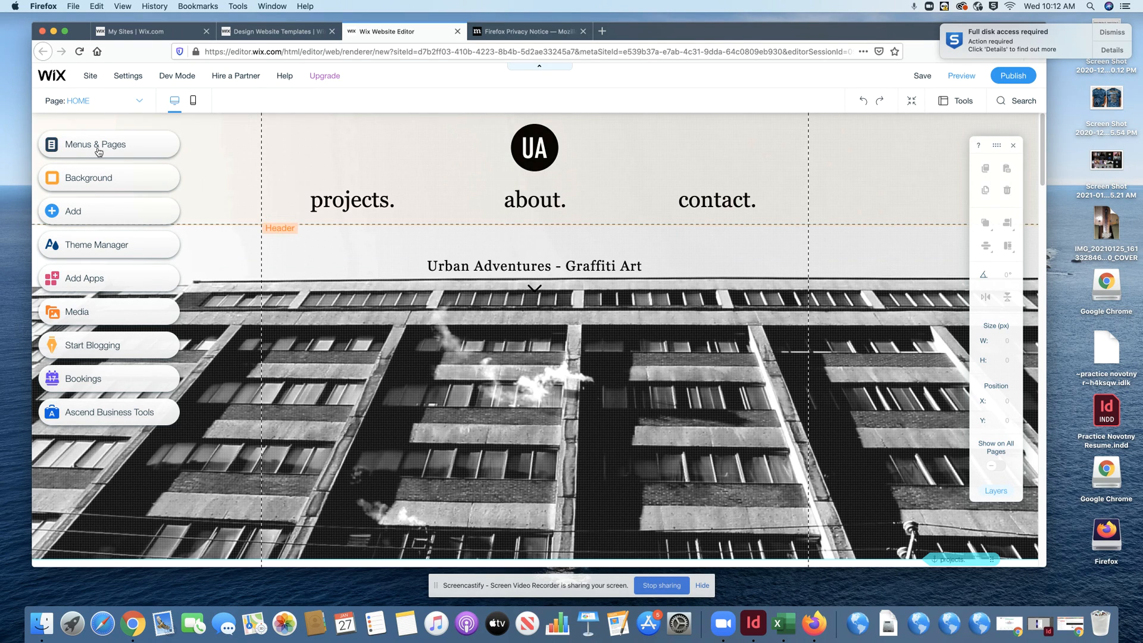
click(104, 180)
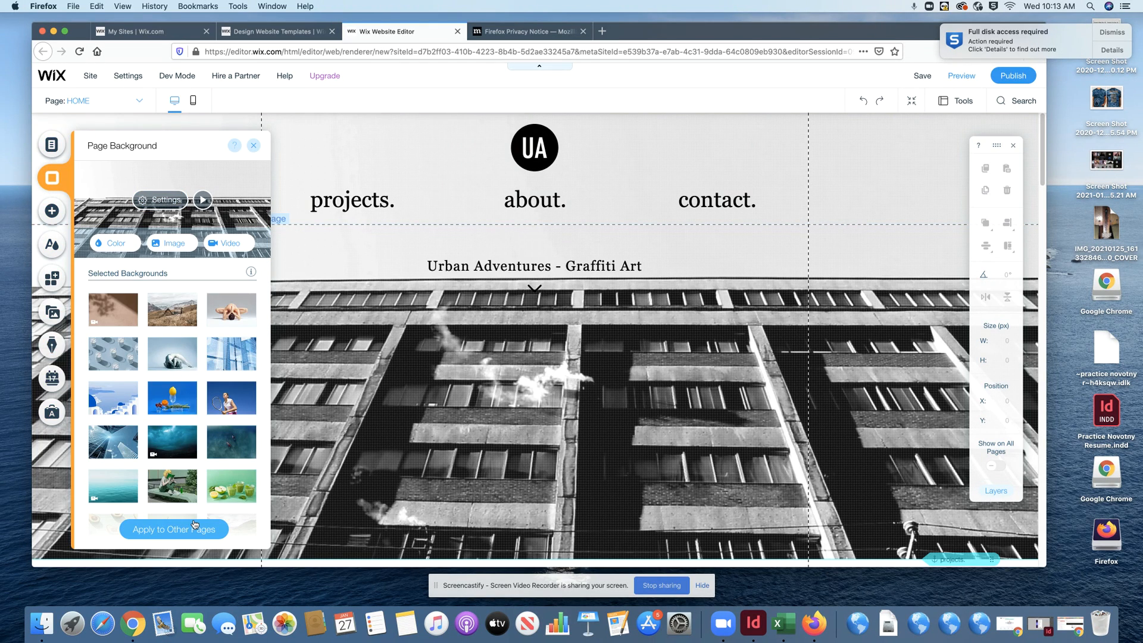
scroll(206, 471, down, 10)
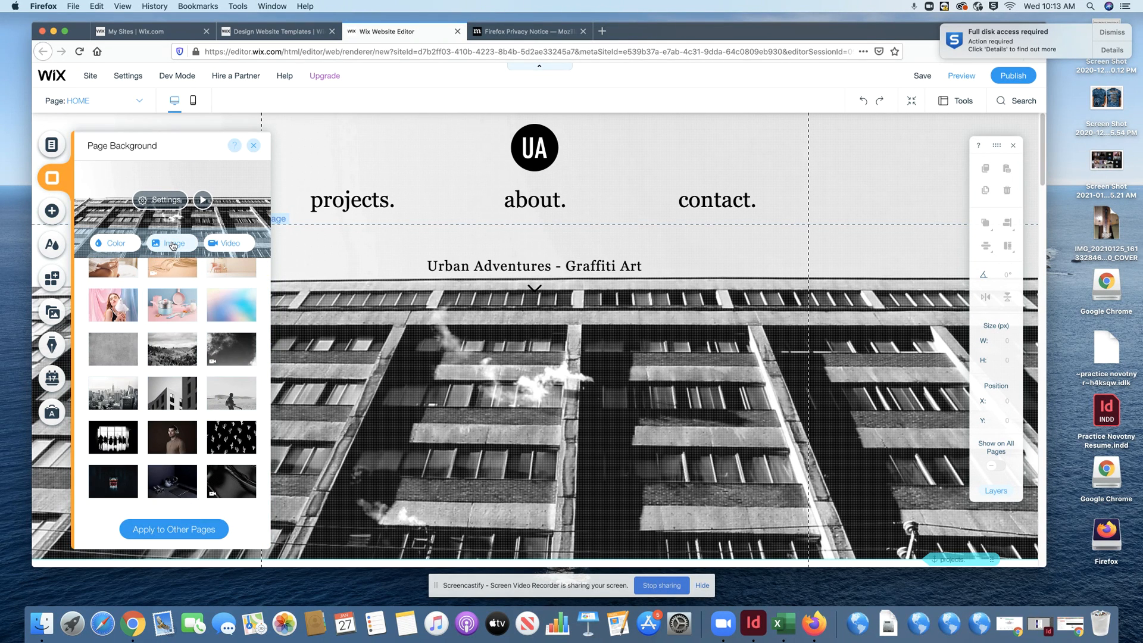
click(253, 146)
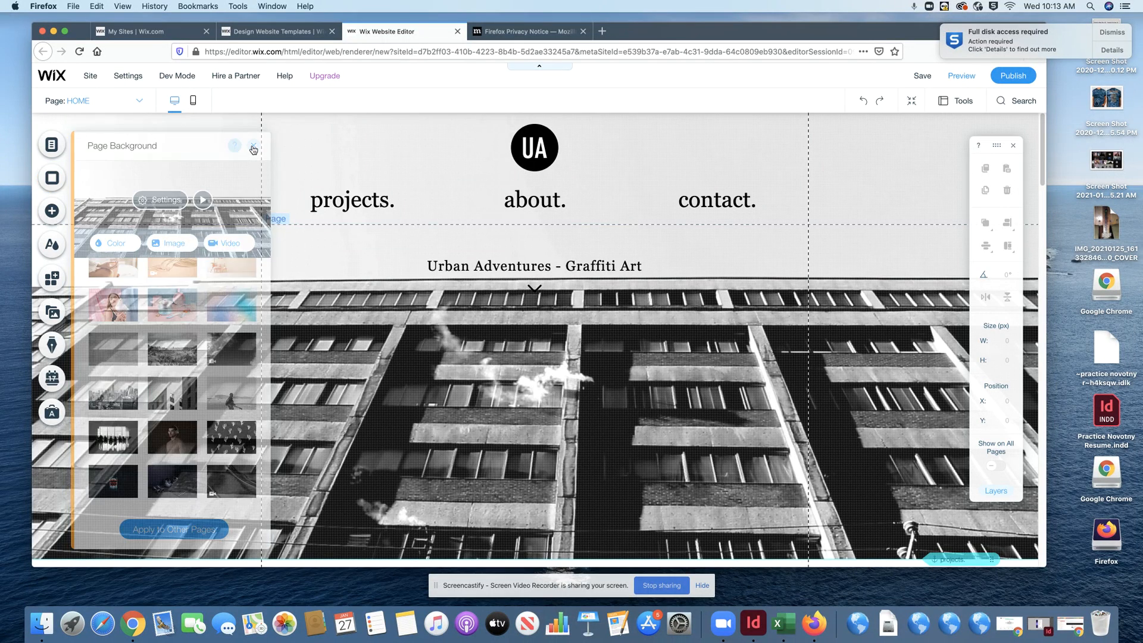
click(55, 147)
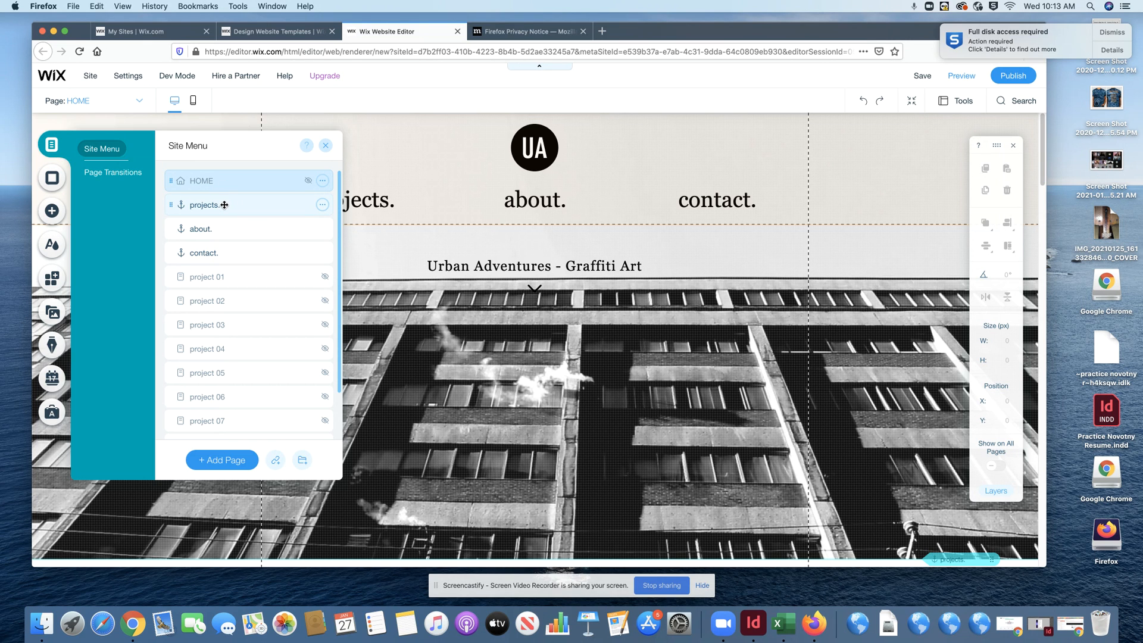
- Rename the 'projects.' Site Menu item to 'Portfolio'
click(322, 205)
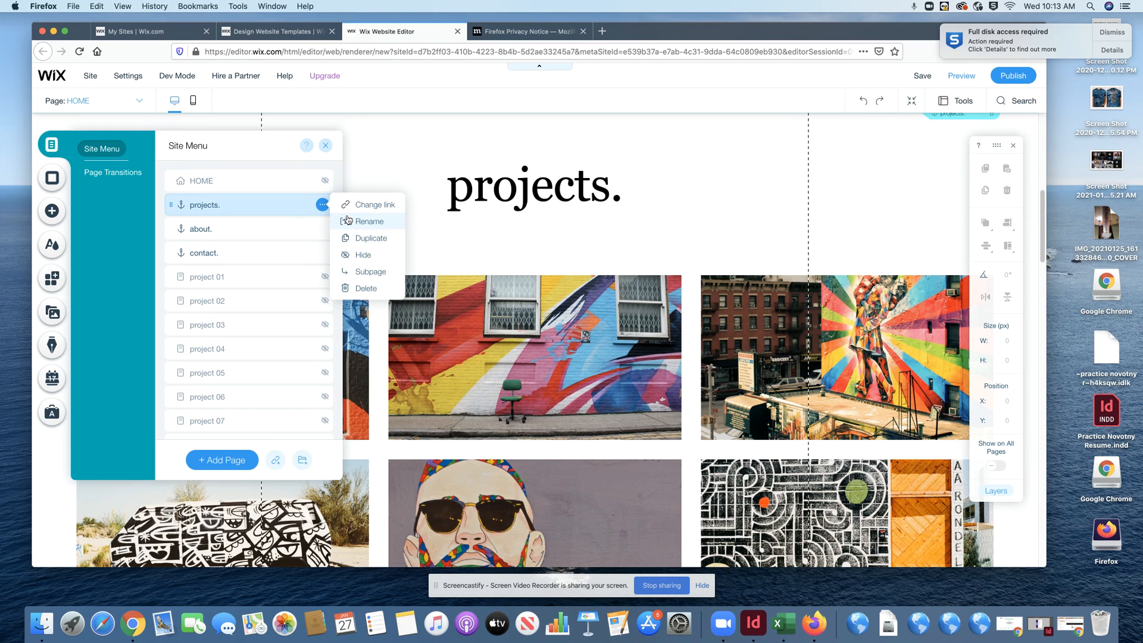
click(356, 221)
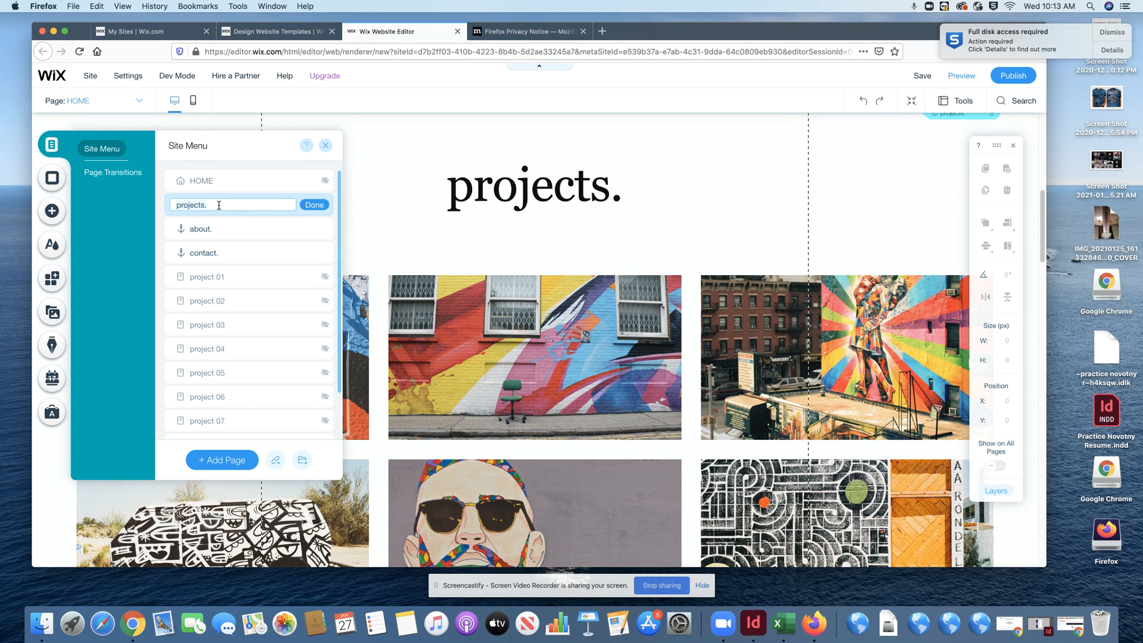
text(Poe)
click(311, 207)
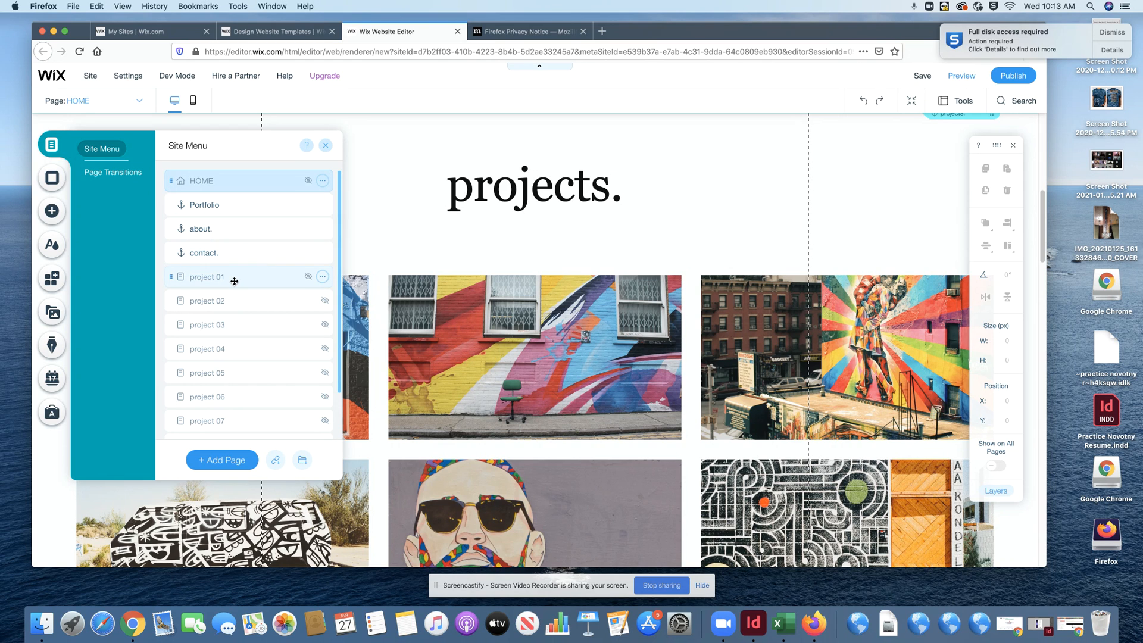
- Drag project 01, project 02 and project 03 under Portfolio as indented subpages
drag(231, 277, 243, 226)
drag(222, 299, 251, 241)
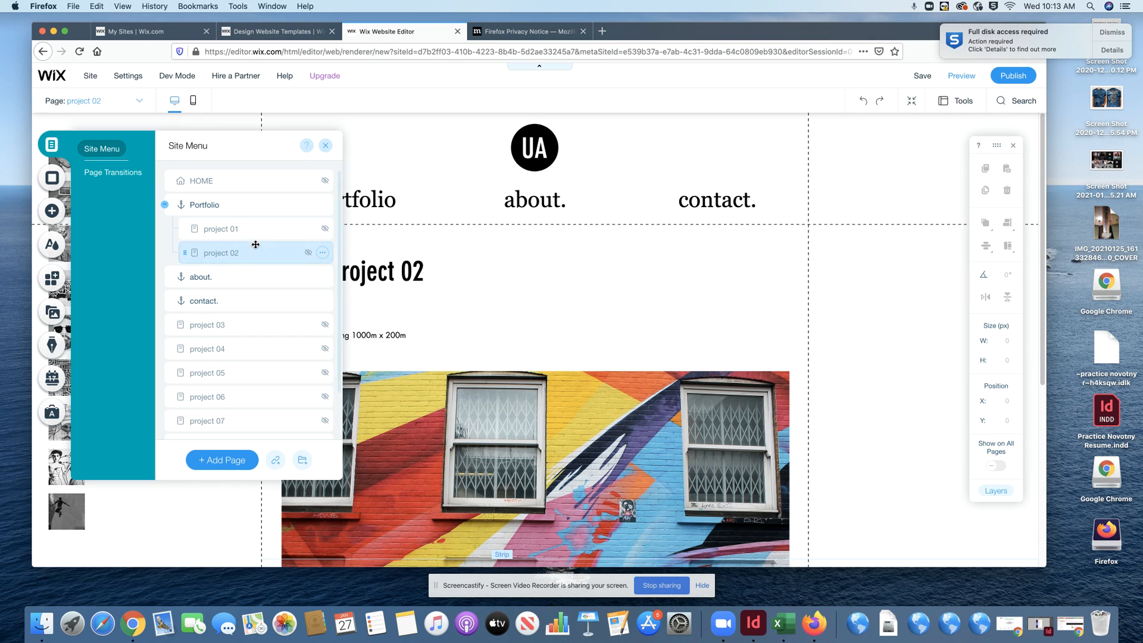
drag(211, 326, 242, 262)
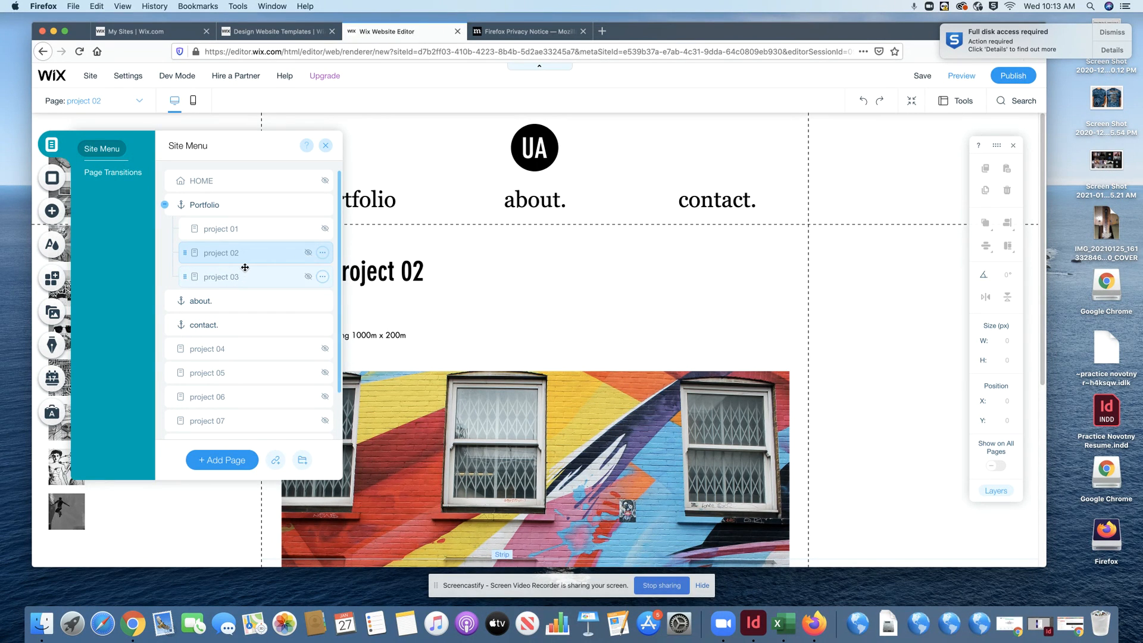
- Rename projects 01–03 to 'Graphic Design 1', 'Graphic Design 2' and 'Advanced Graphic Design'
click(232, 229)
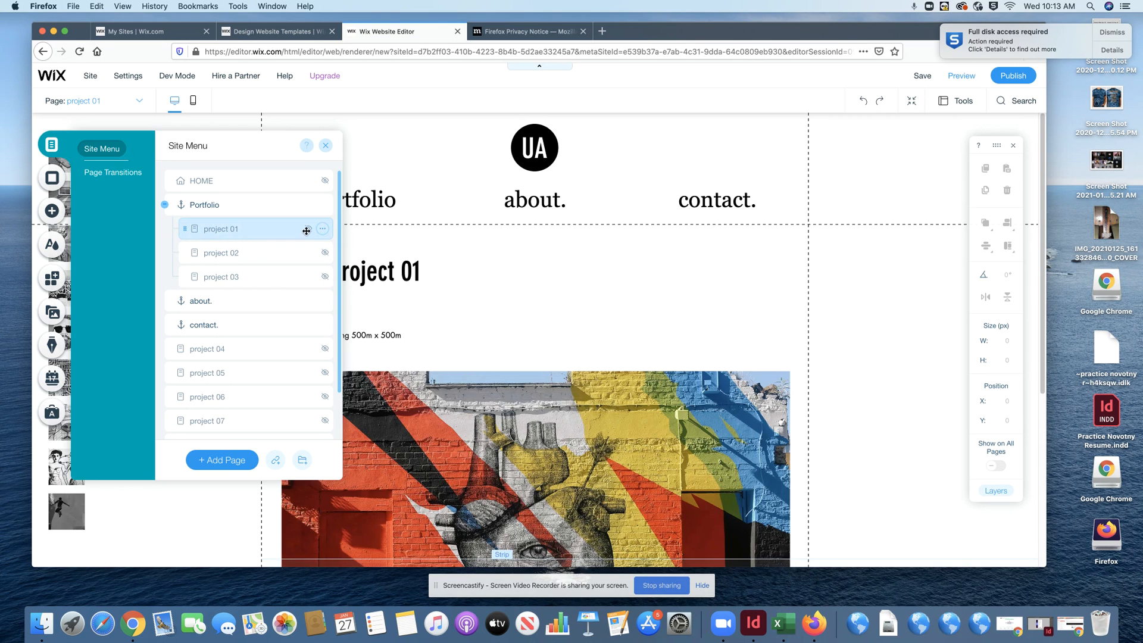
click(322, 229)
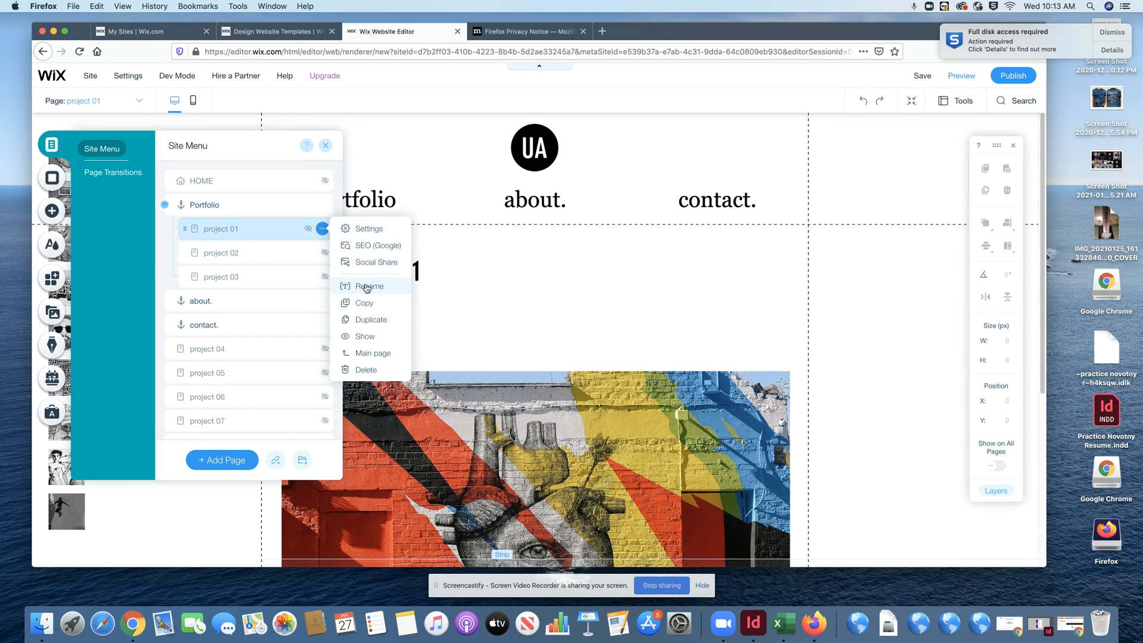
click(369, 285)
text(Gra)
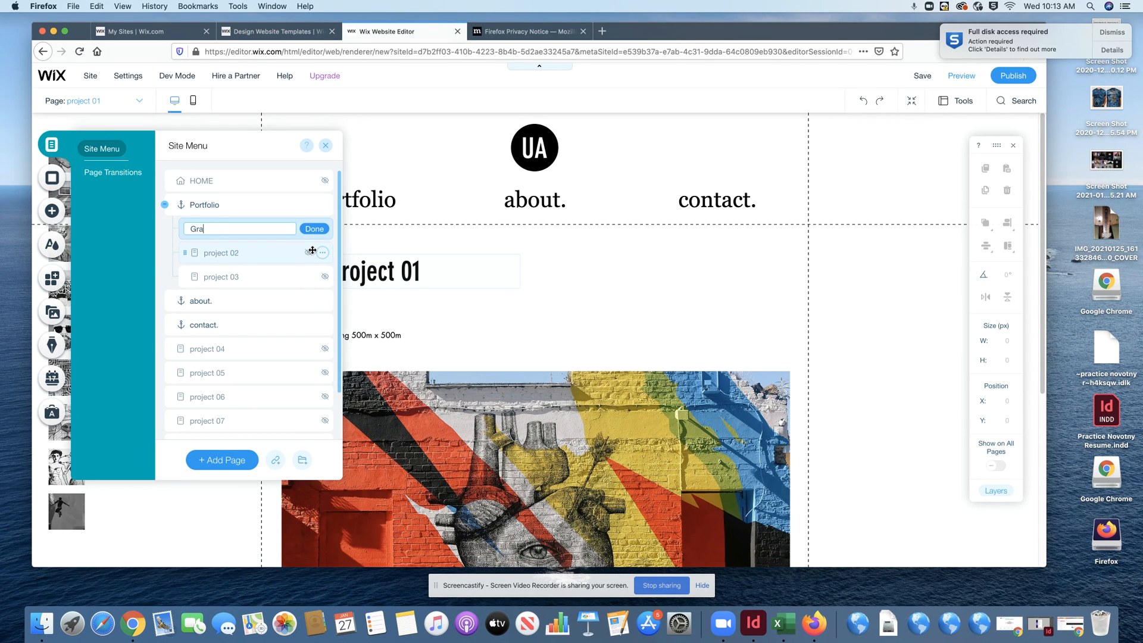
text(phic Design 1)
click(314, 228)
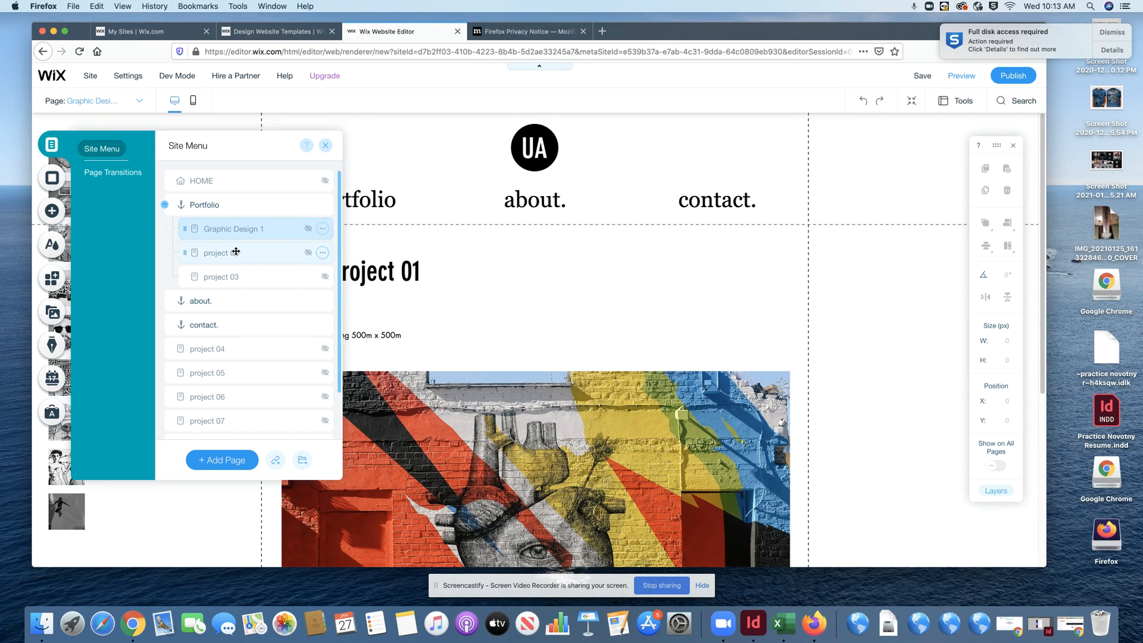
double_click(241, 254)
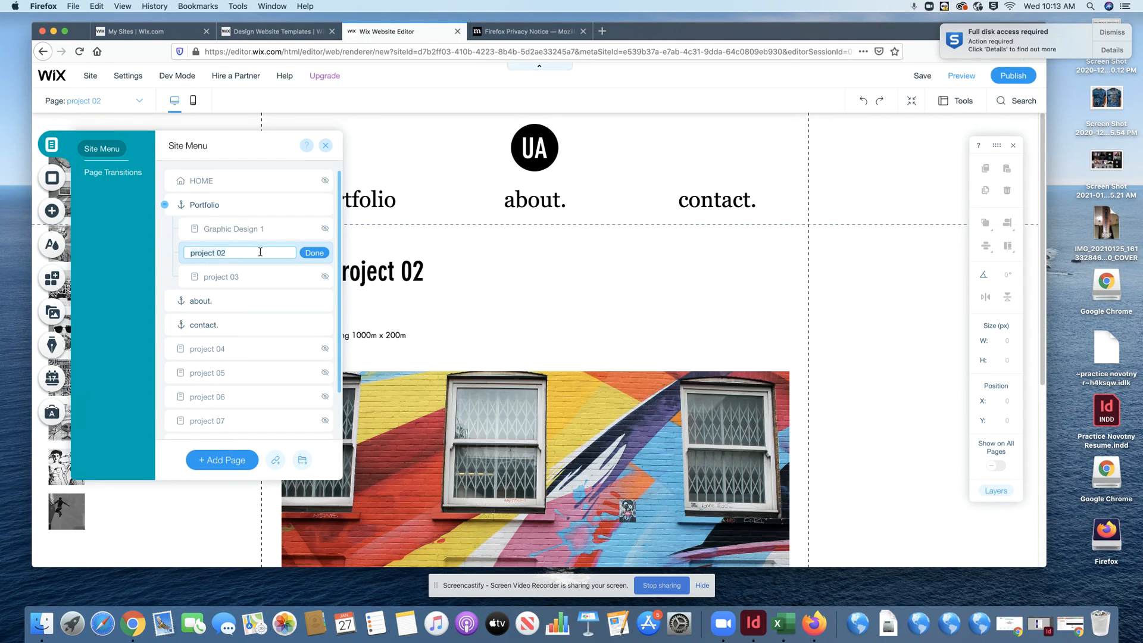
text(Graphic Design 2)
click(314, 253)
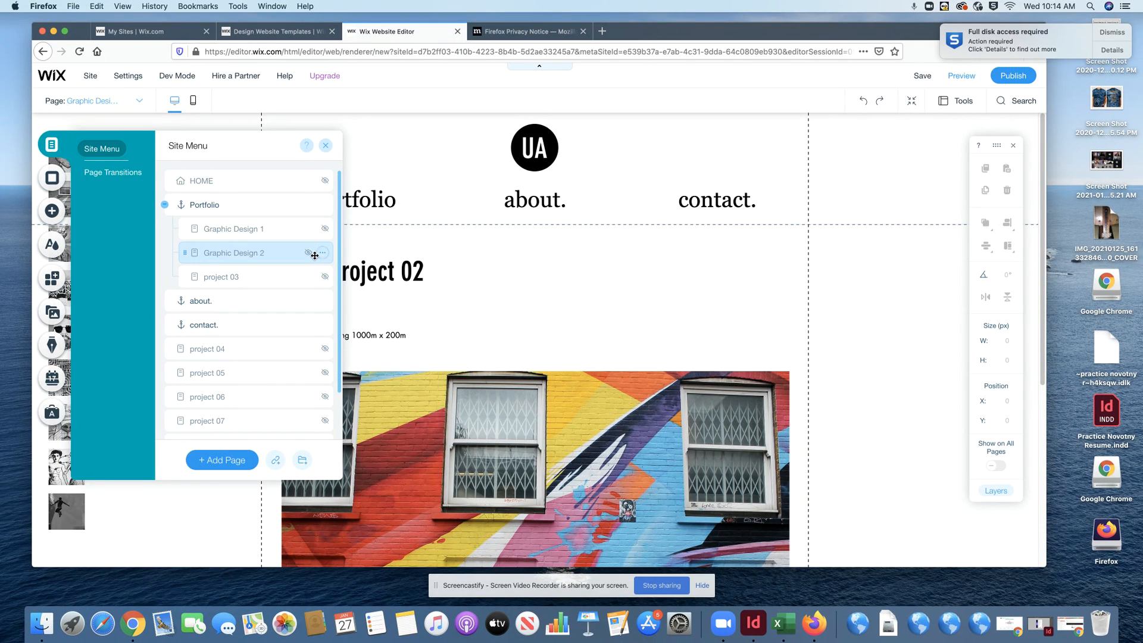
double_click(246, 277)
text(Advanced Graphic Design)
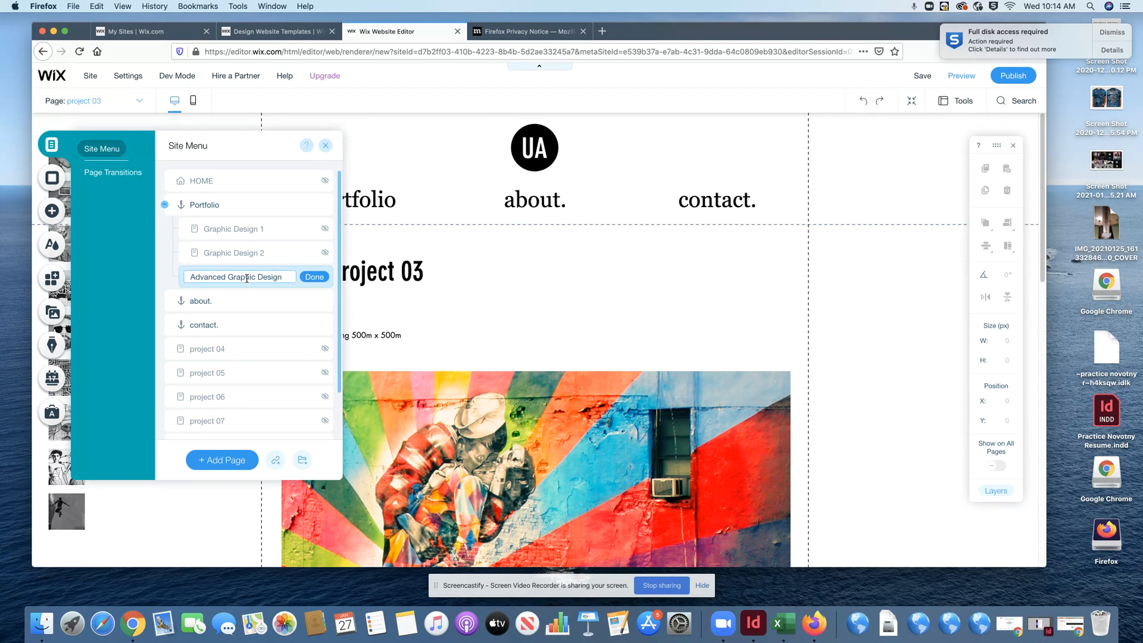
click(315, 278)
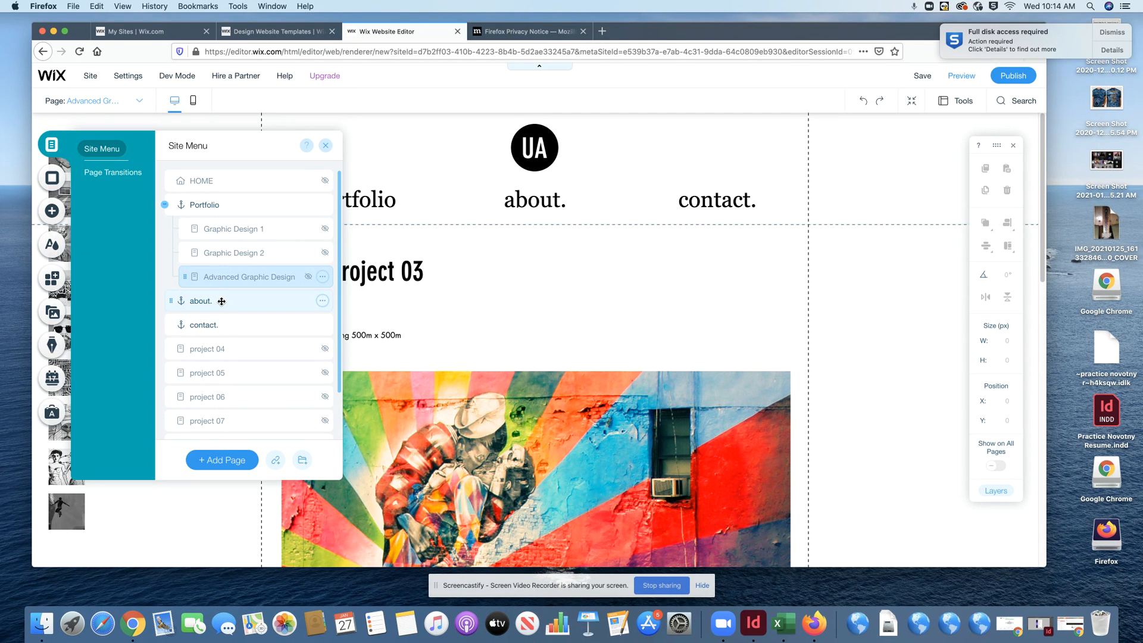
click(221, 301)
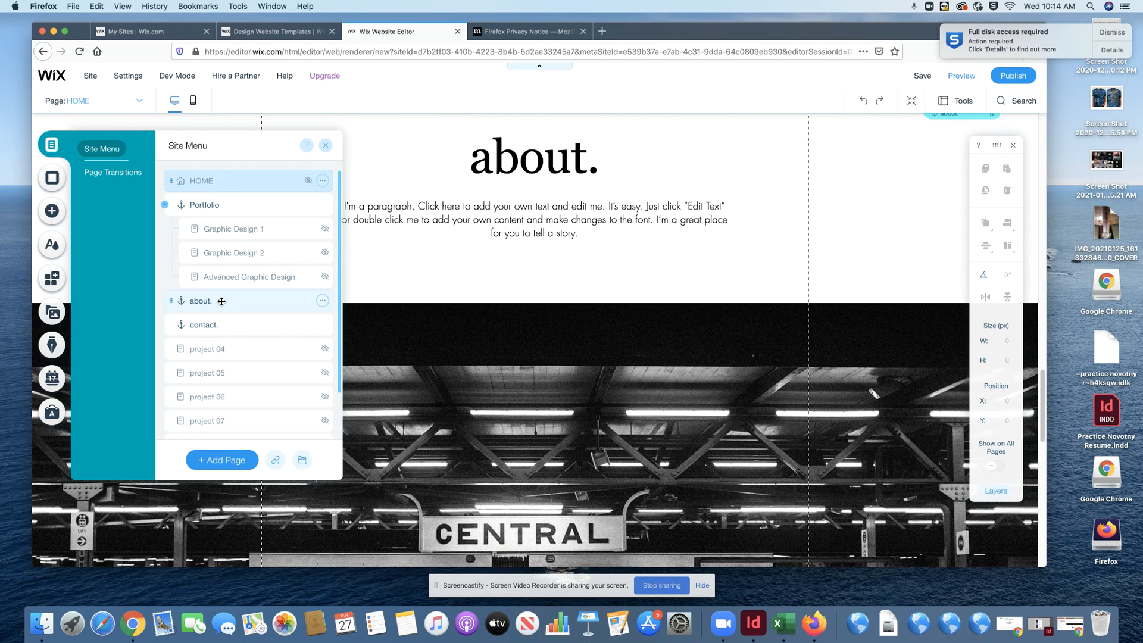
click(470, 206)
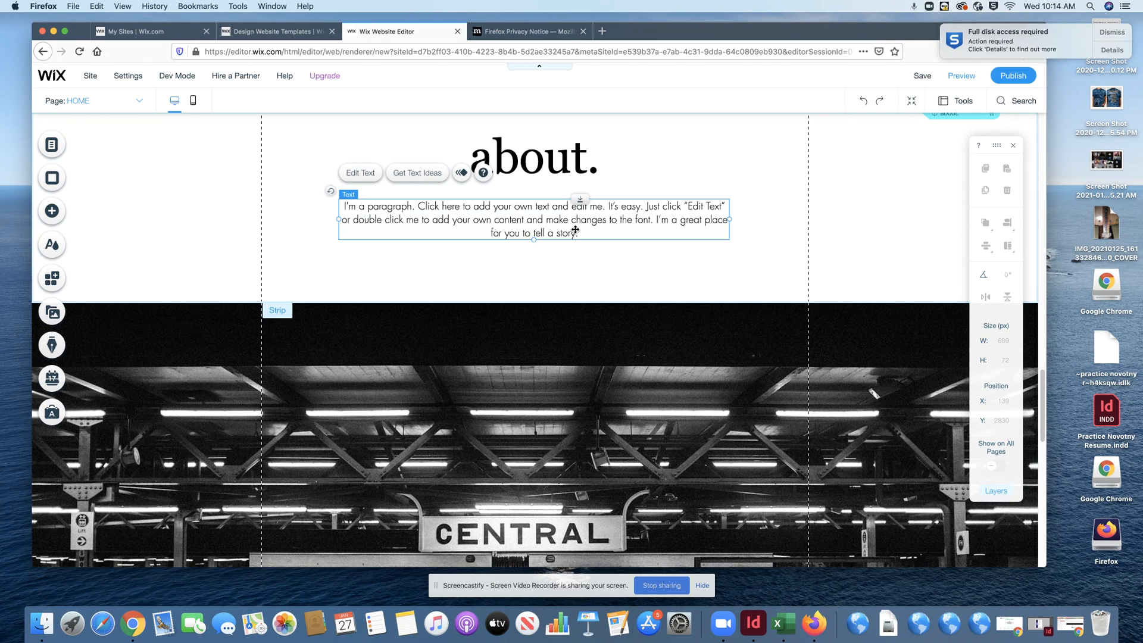
click(367, 176)
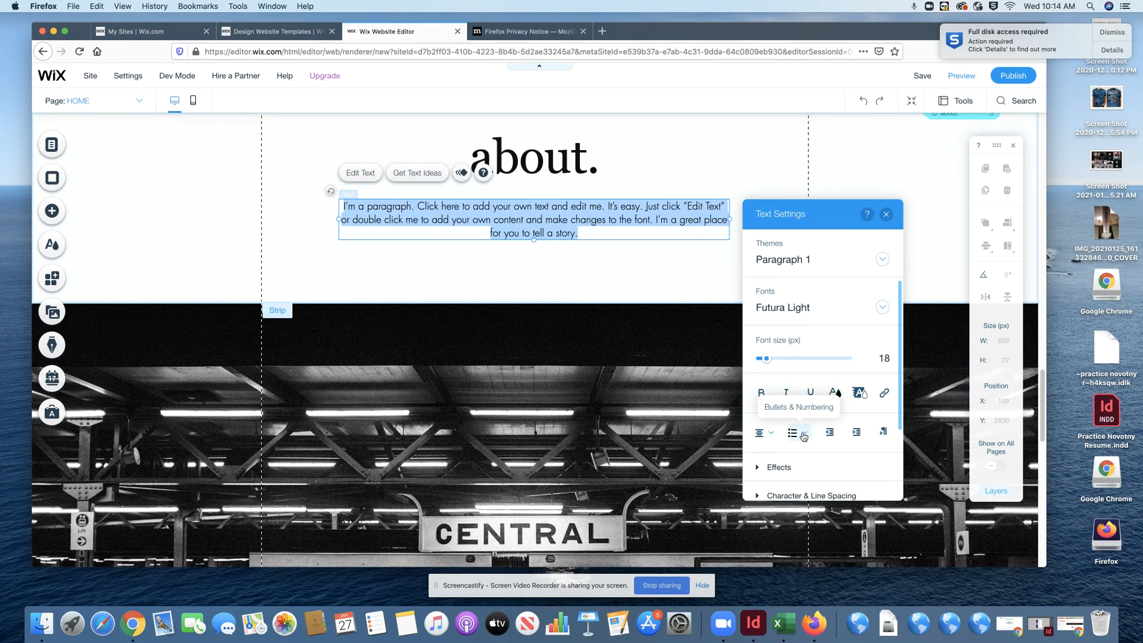
drag(903, 389, 895, 444)
mouse_move(897, 444)
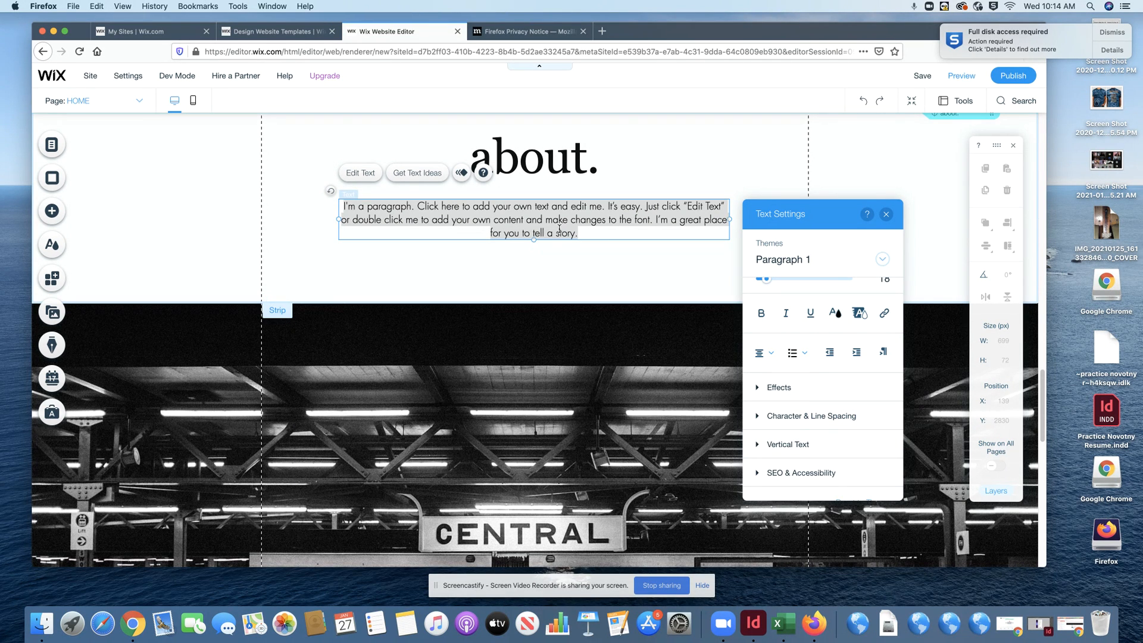
click(52, 145)
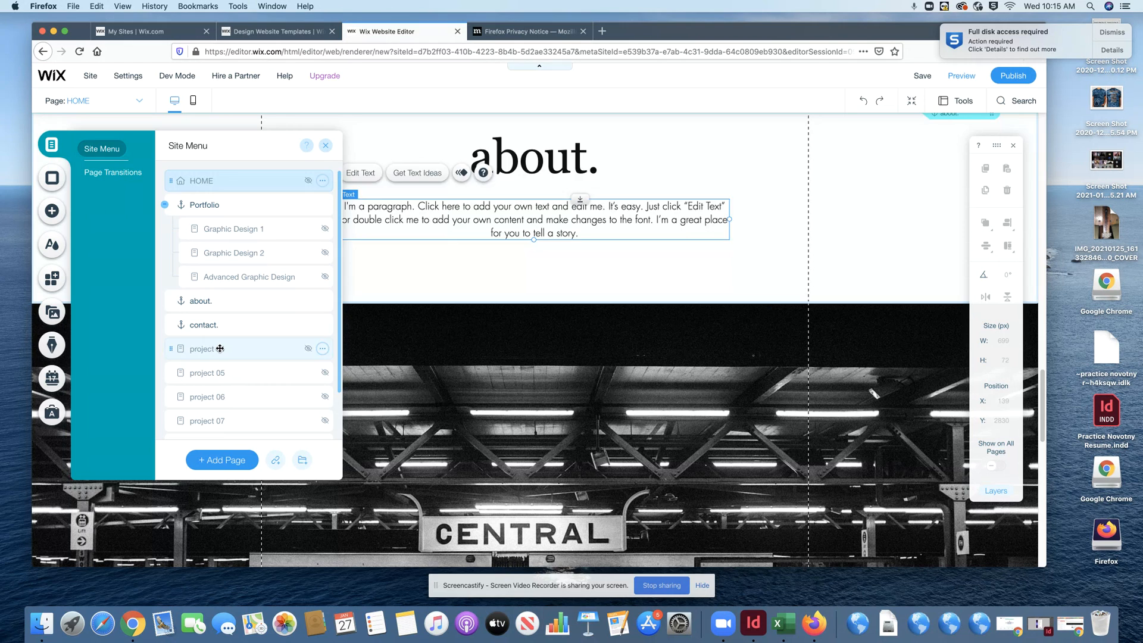
- Rename the project 04 page to 'Package Design Project'
click(220, 349)
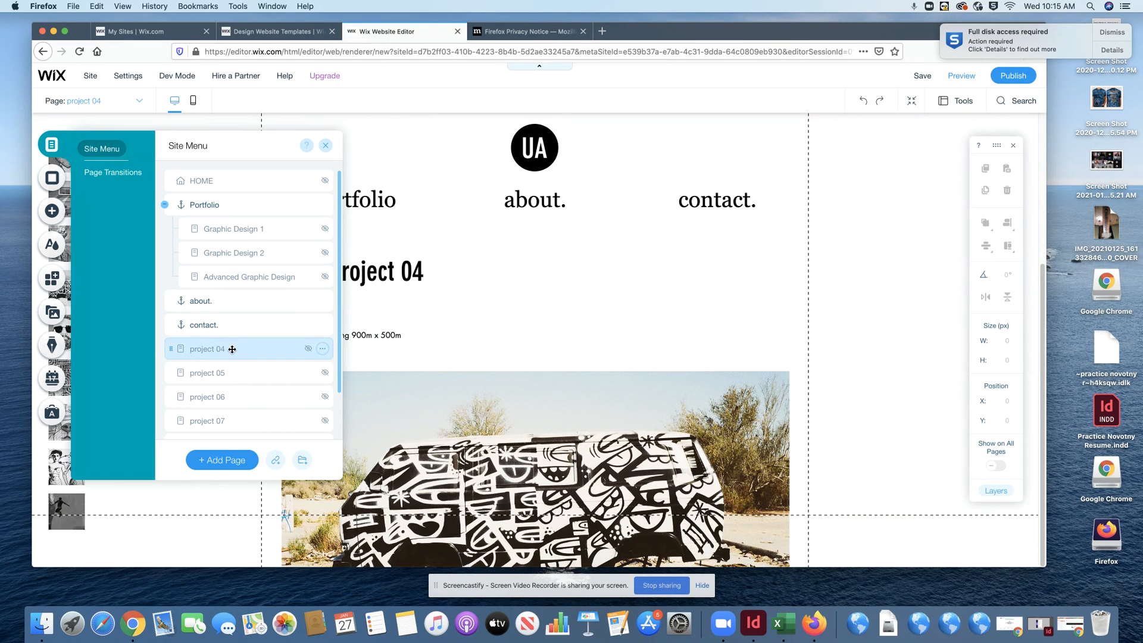
double_click(232, 350)
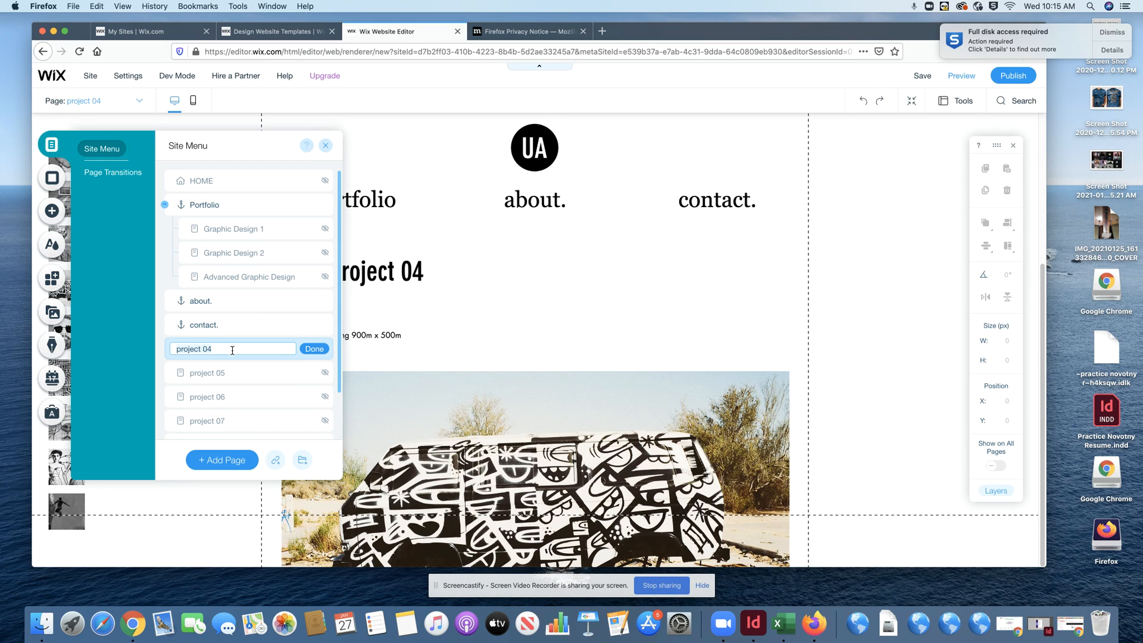
text(Padck)
key(BackSpace)
text(kage Design Proje)
click(313, 351)
- Nest projects 05 and 06 under Package Design Project and rename project 05 'Product/Package Template'
drag(214, 374, 221, 397)
drag(216, 421, 225, 418)
double_click(237, 373)
text(Product/Pac)
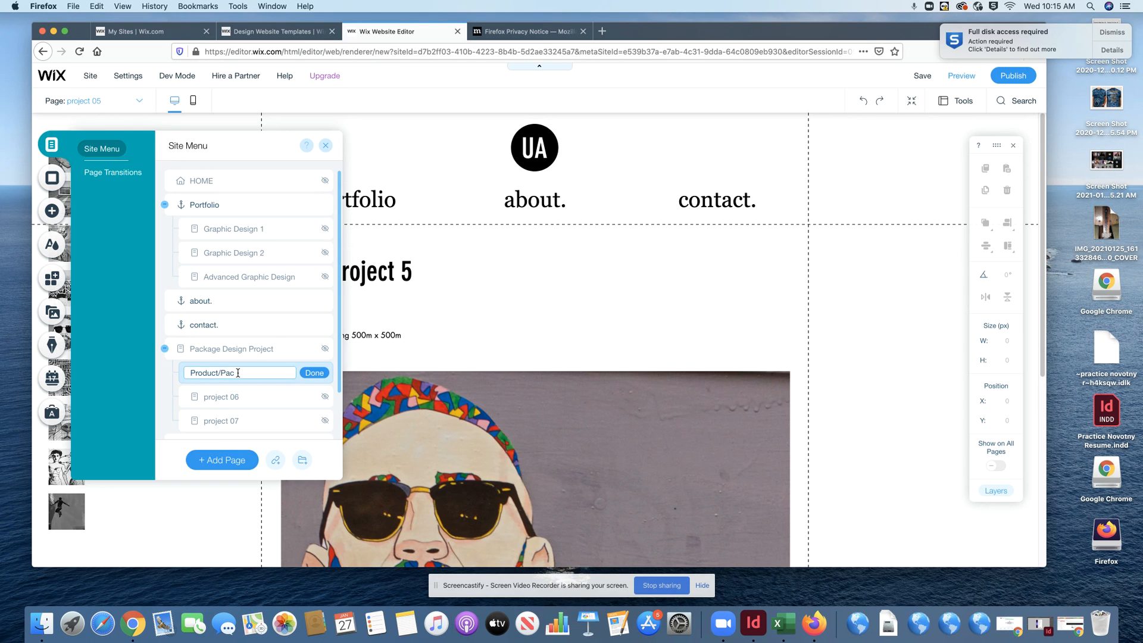
text(kage Template)
key(Return)
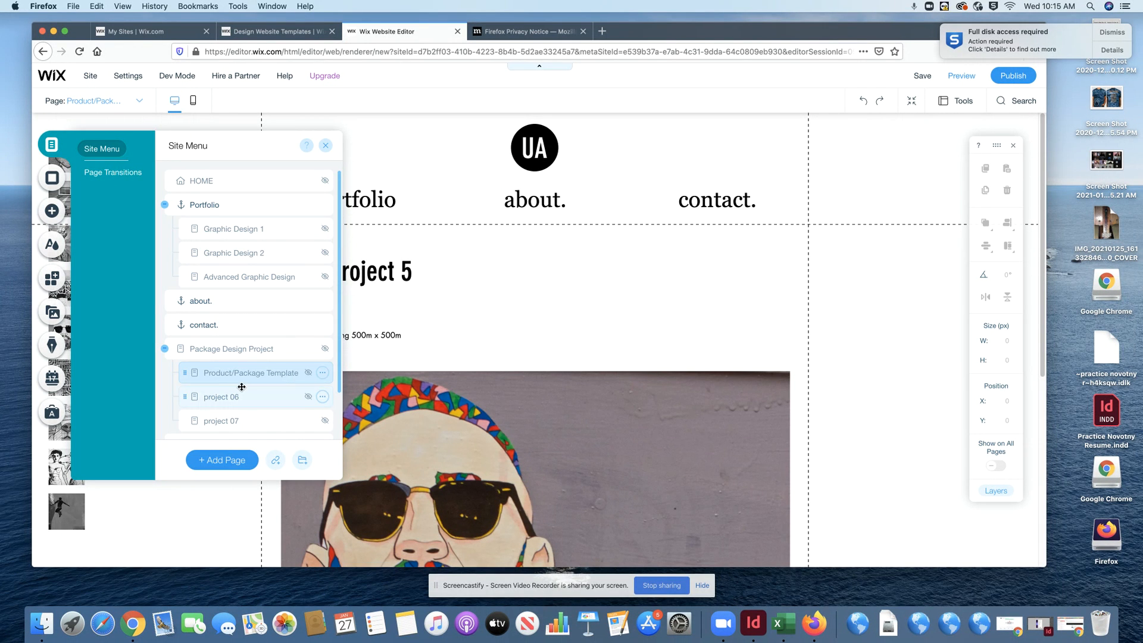
- Rename projects 06 and 07 to 'Marketing Items' and 'Animated Gif'
double_click(221, 398)
text(M)
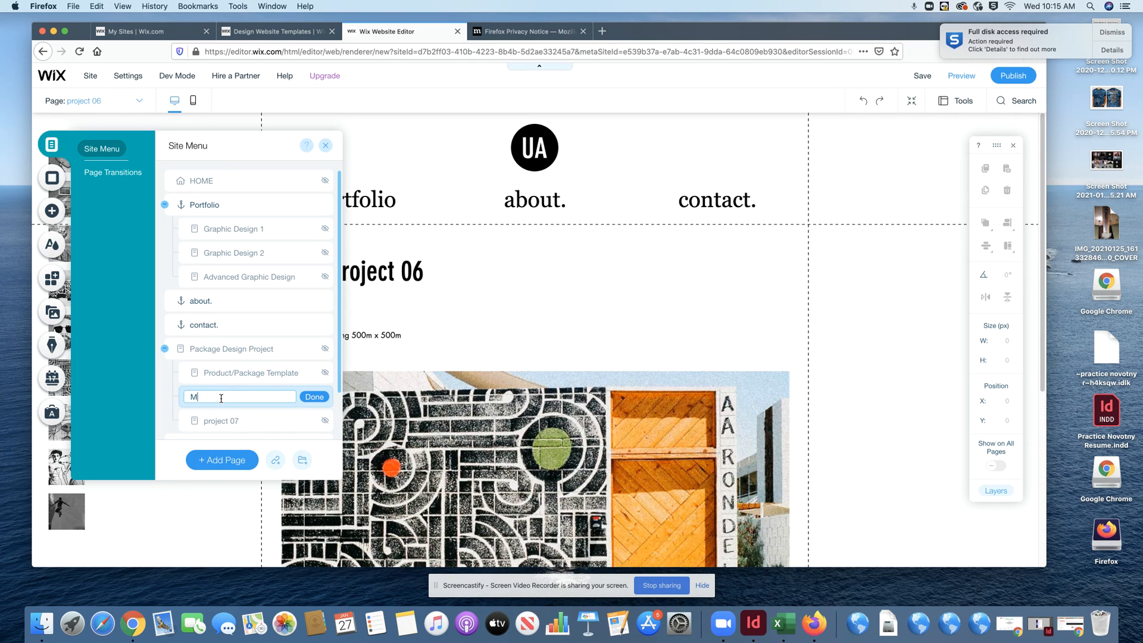
text(arketing Items)
click(221, 421)
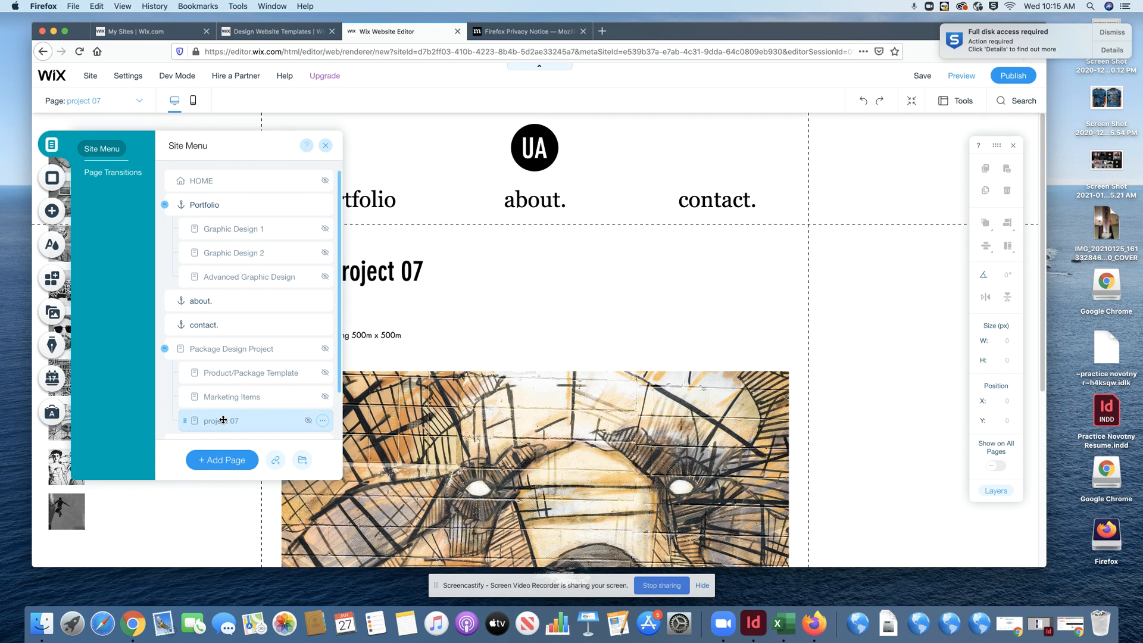
double_click(224, 420)
text(A)
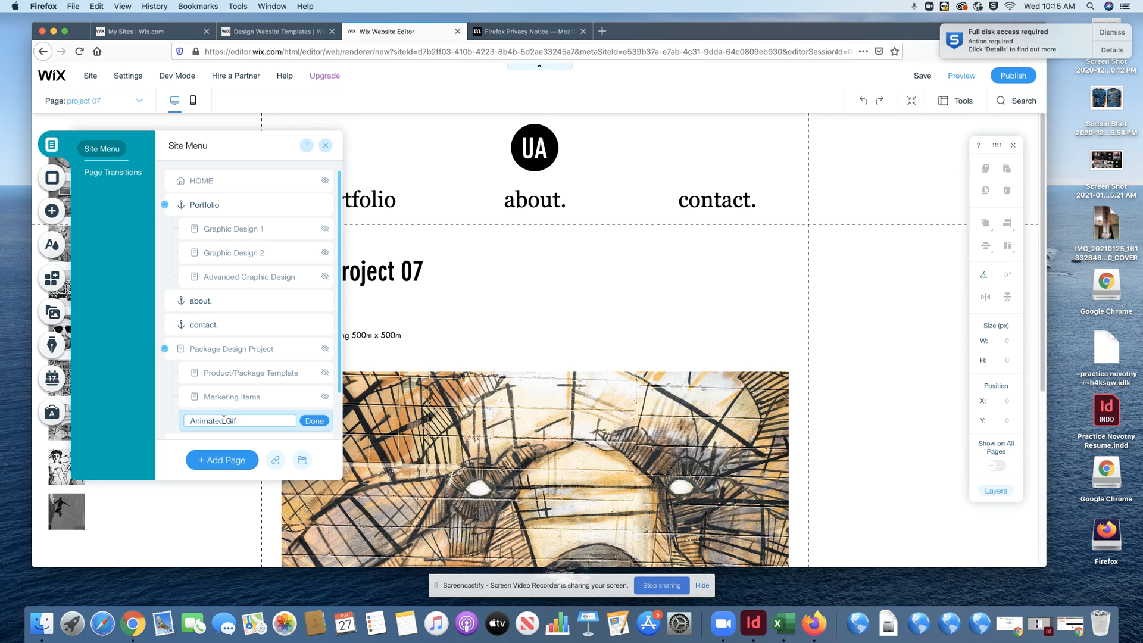
text(nimated Gif)
click(310, 421)
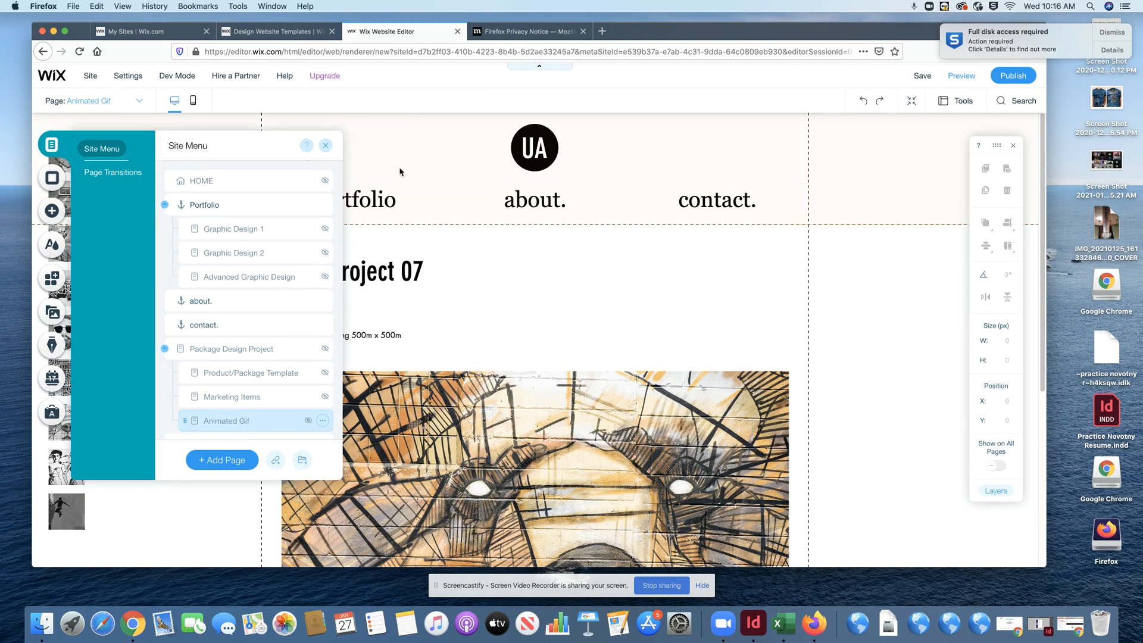
click(543, 148)
- Change the header logo letters from UA to LN
click(543, 149)
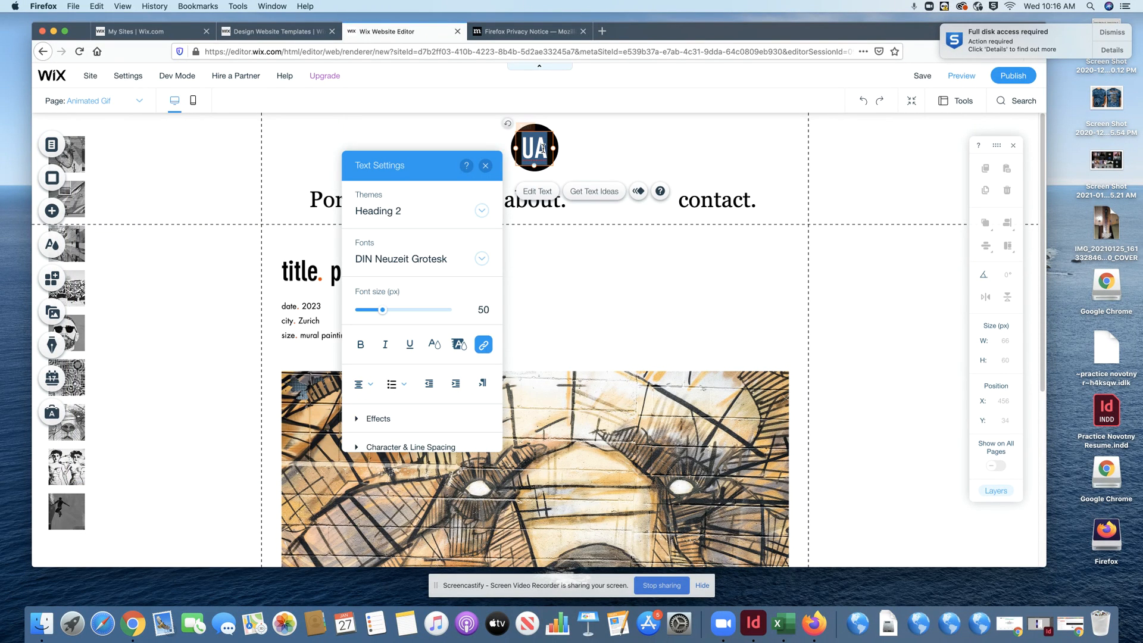
text(LN)
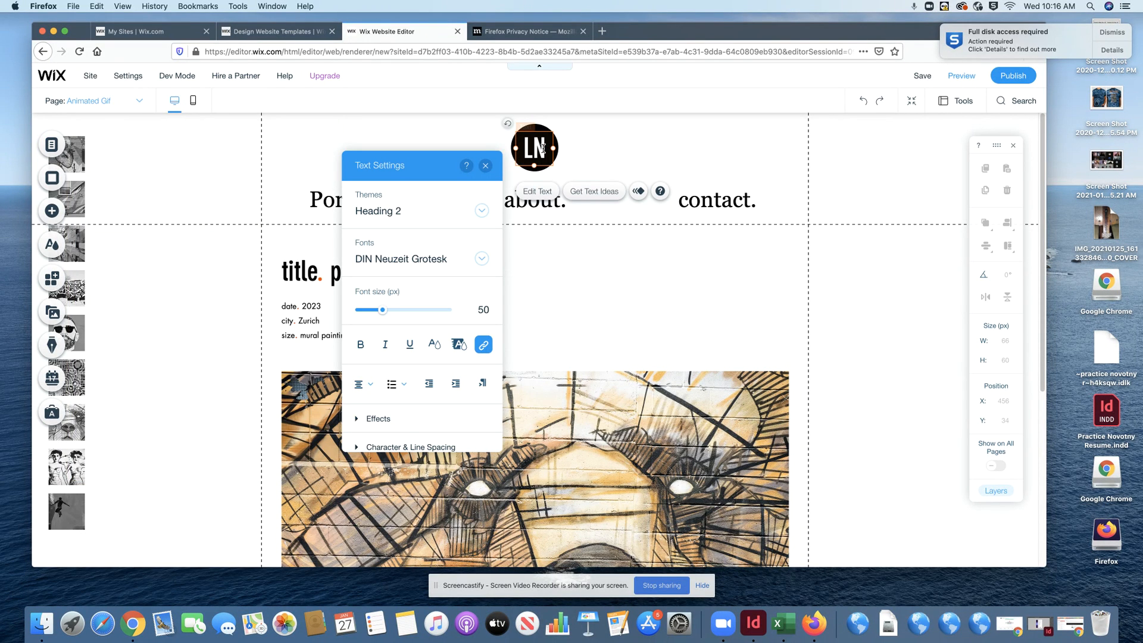
click(576, 145)
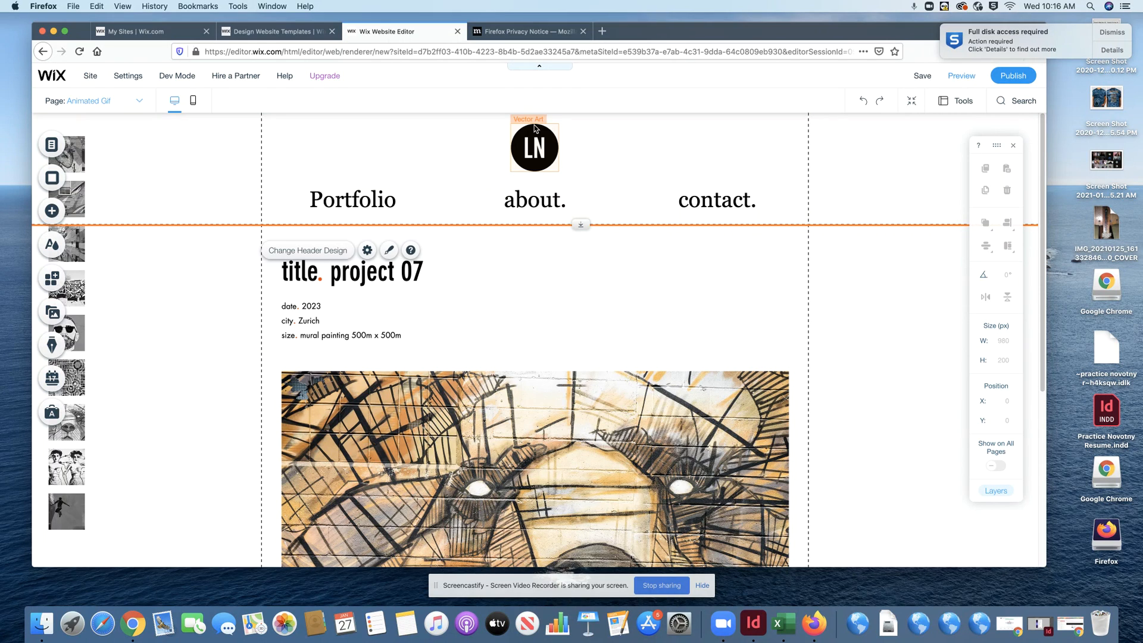
- Select the black circle behind the logo and bring up its design fill colour options
click(534, 125)
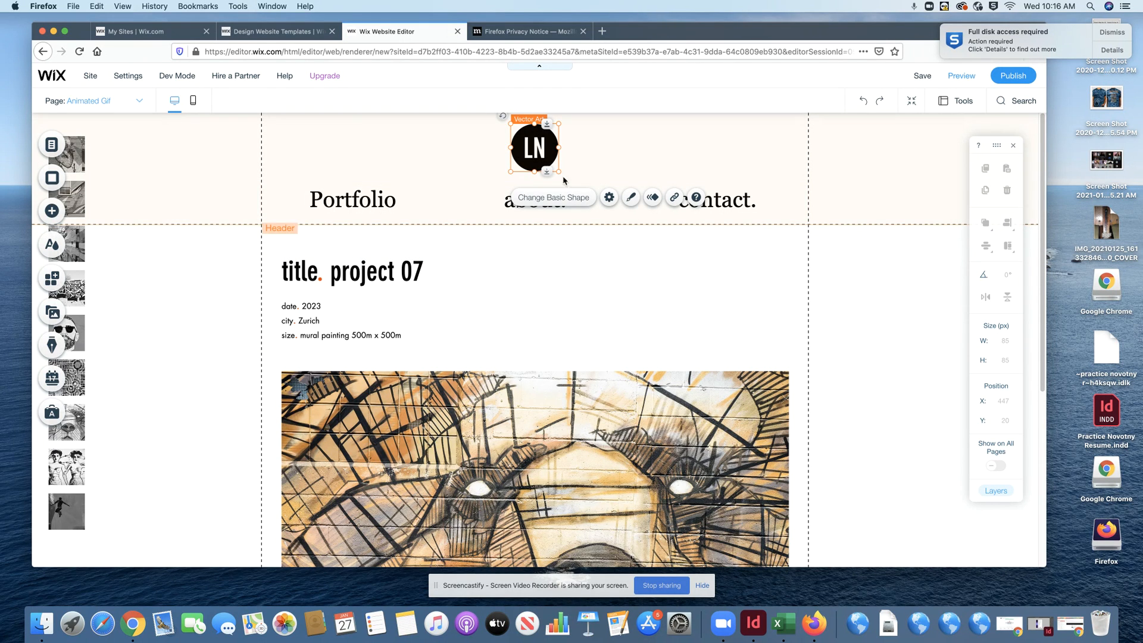
click(609, 199)
click(630, 198)
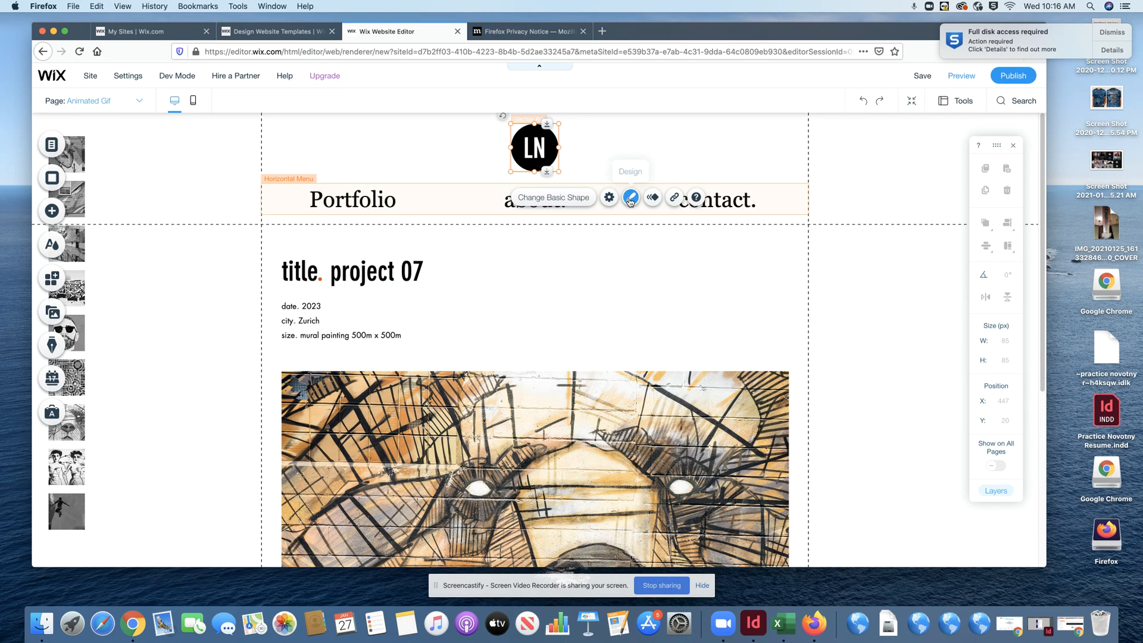
click(476, 239)
click(396, 270)
- Give the LN logo circle a custom dark purple fill, HEX 560C85
click(475, 239)
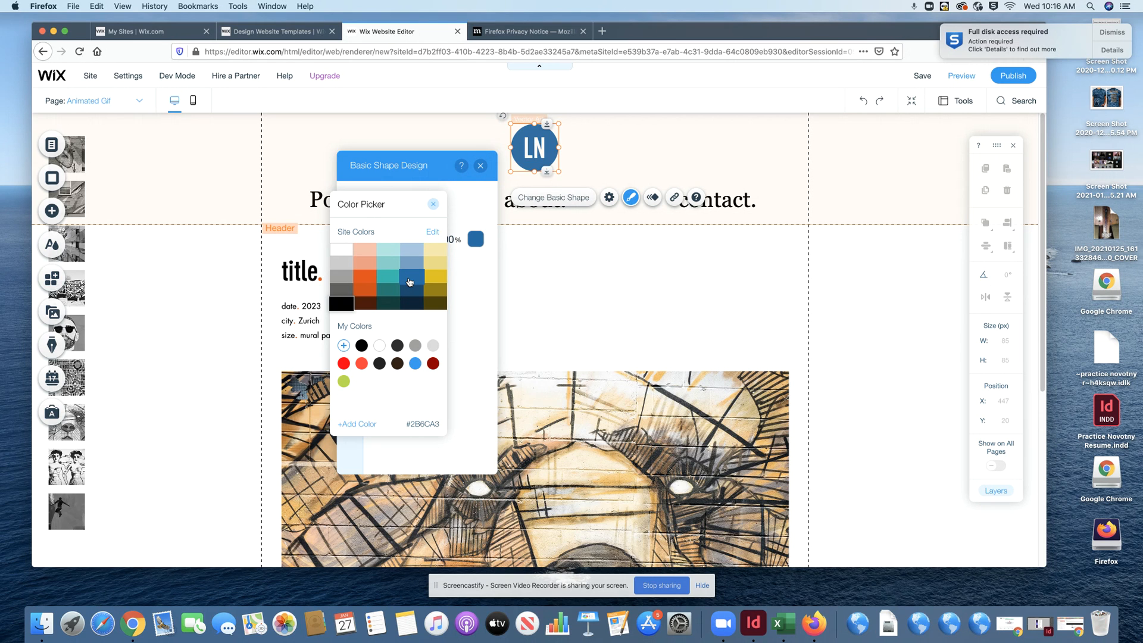
click(358, 423)
click(447, 326)
click(455, 267)
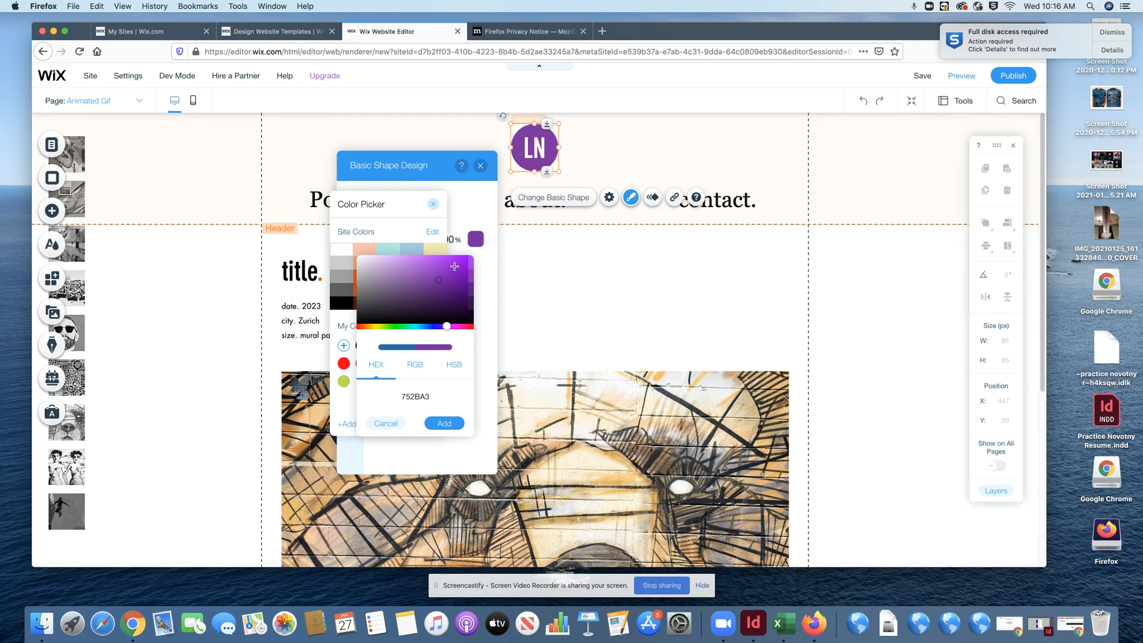
click(458, 288)
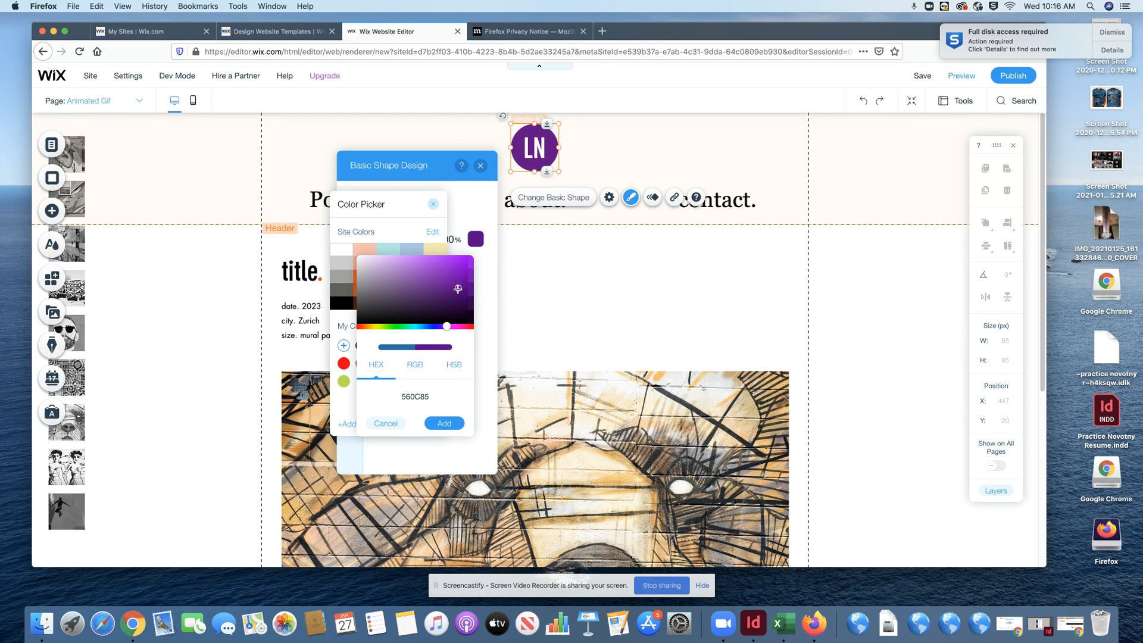
click(443, 424)
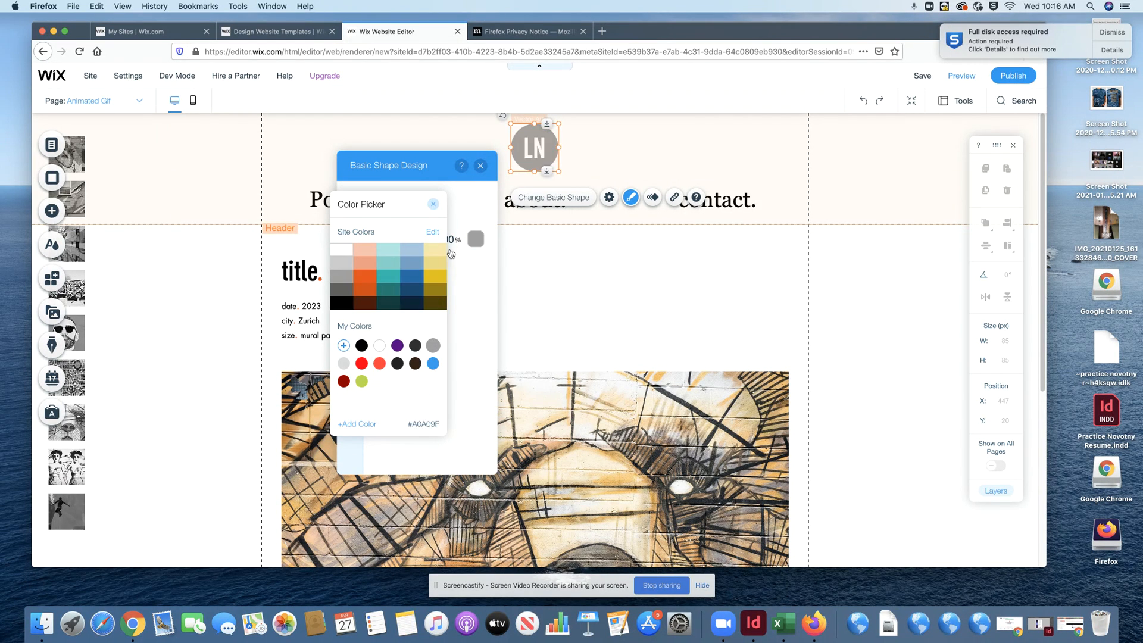
click(434, 204)
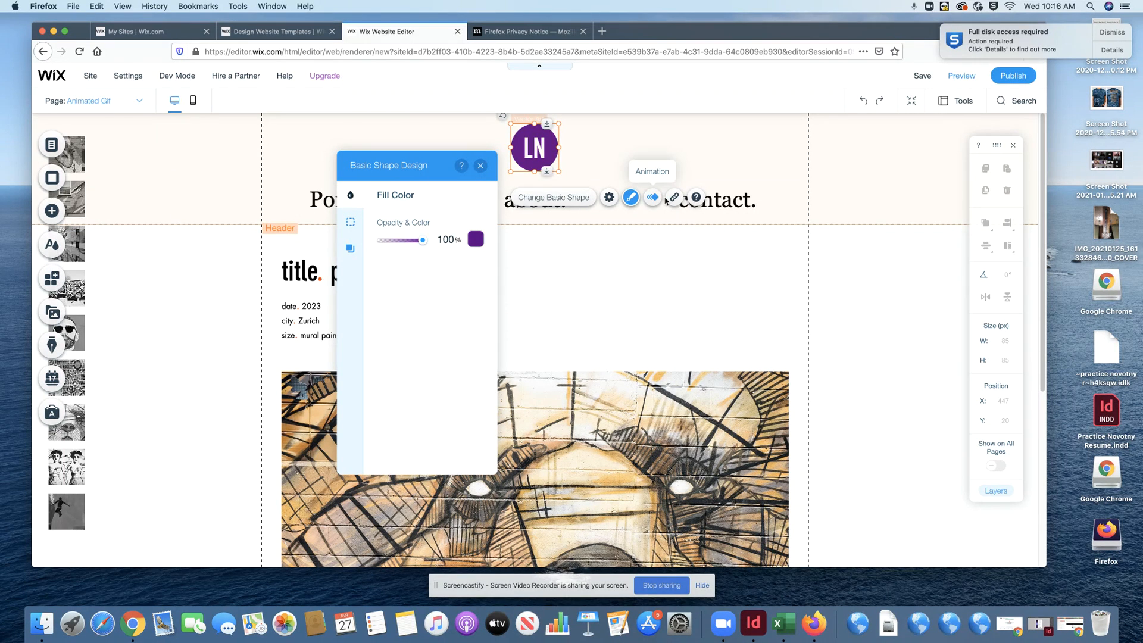
click(480, 166)
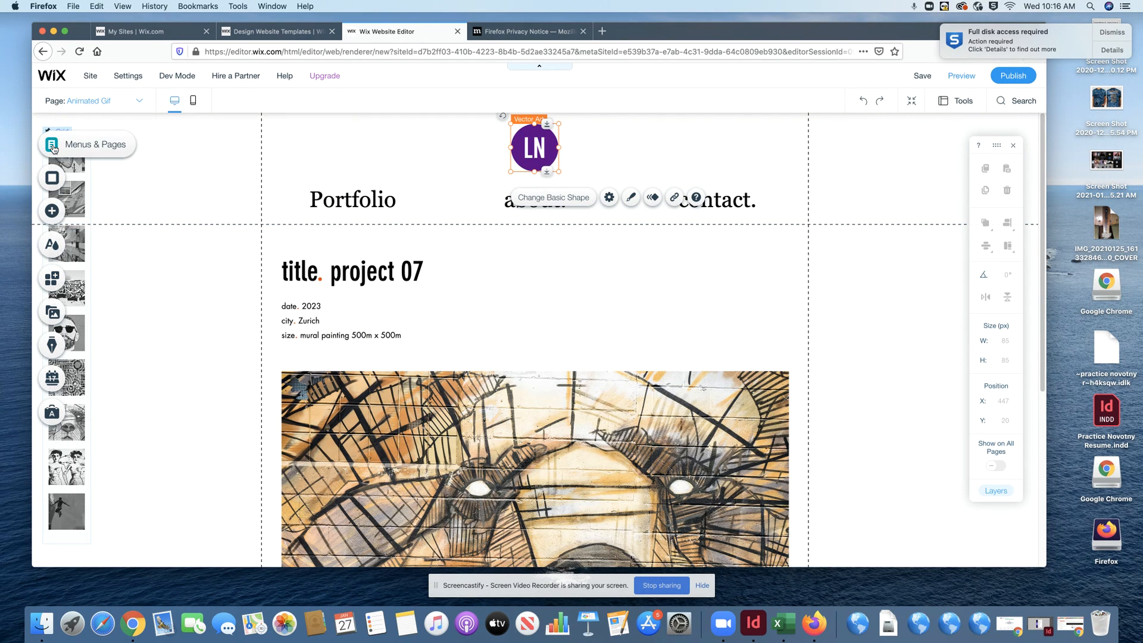
- Add a new page named Resume and move it up in the site menu below contact
click(53, 146)
click(223, 461)
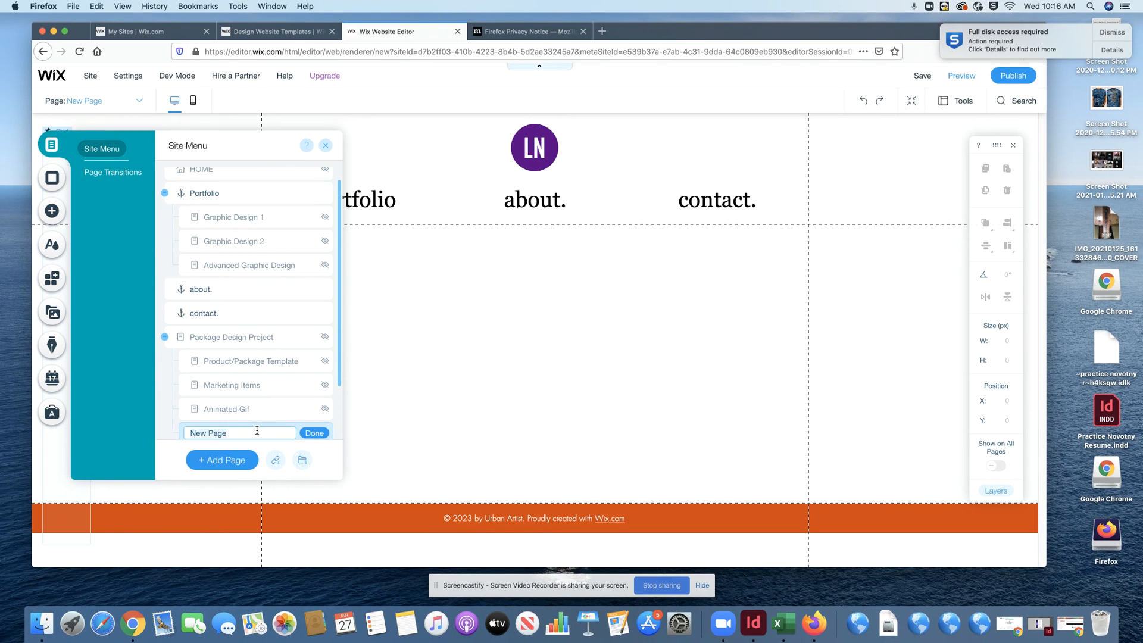
text(Resume)
click(316, 434)
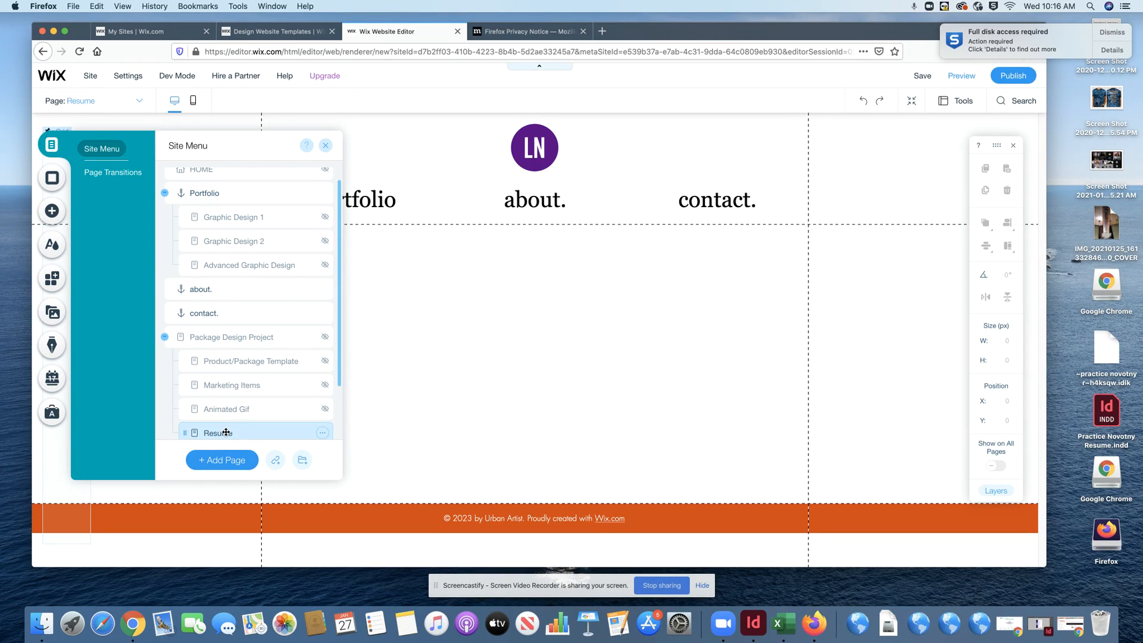
drag(223, 433, 190, 289)
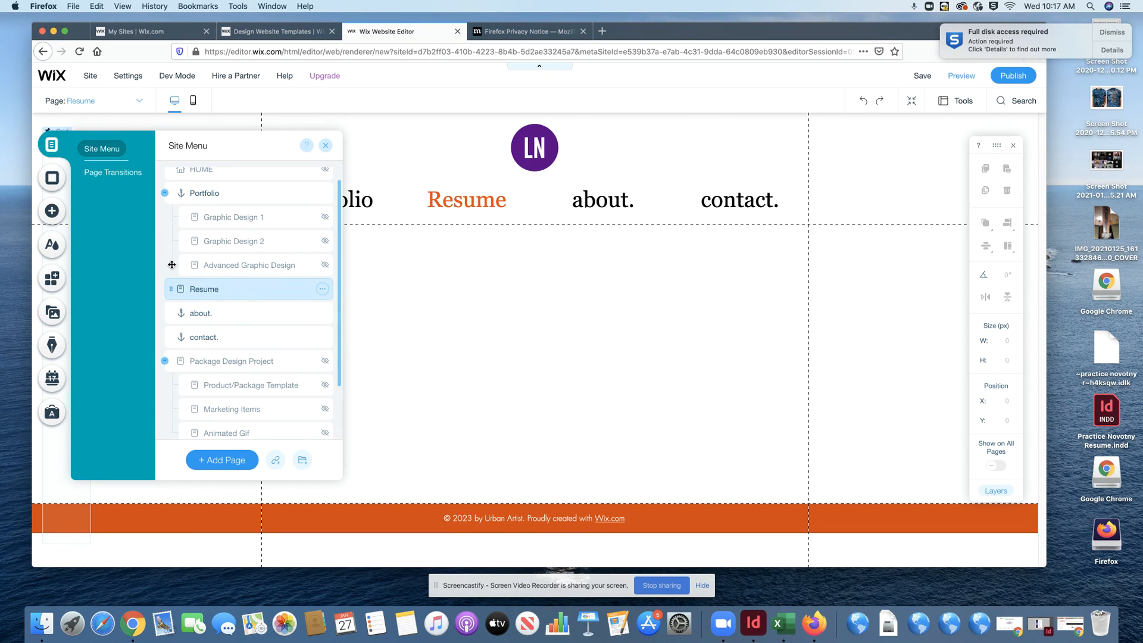
click(52, 212)
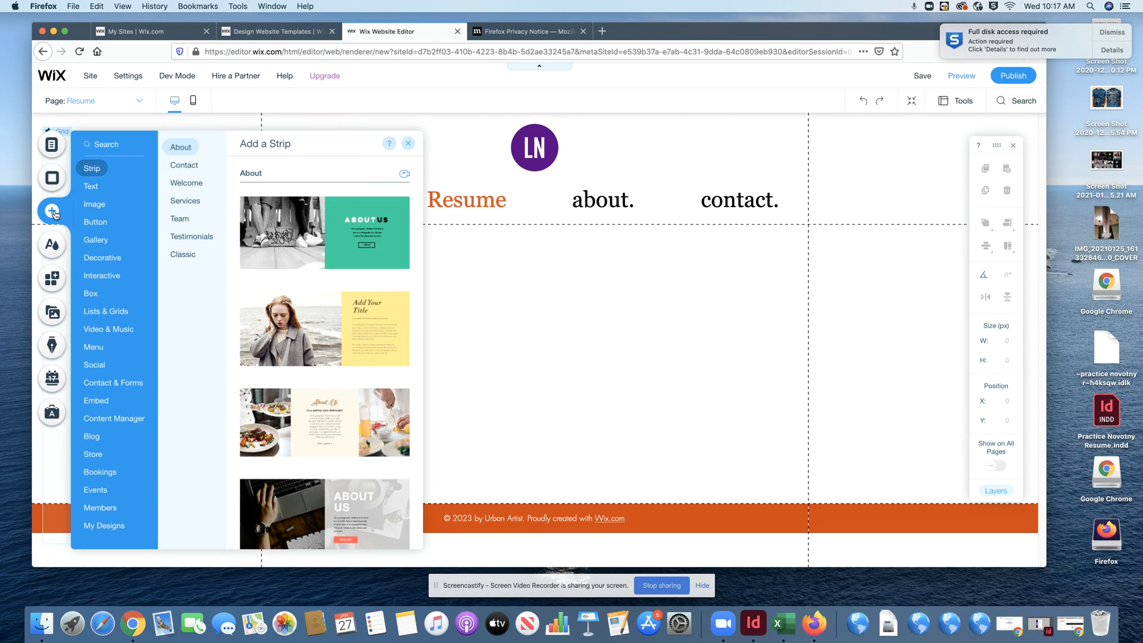
- Preview the Text, Image, Button, Gallery, Decorative and Interactive element categories, then close the panel
click(91, 187)
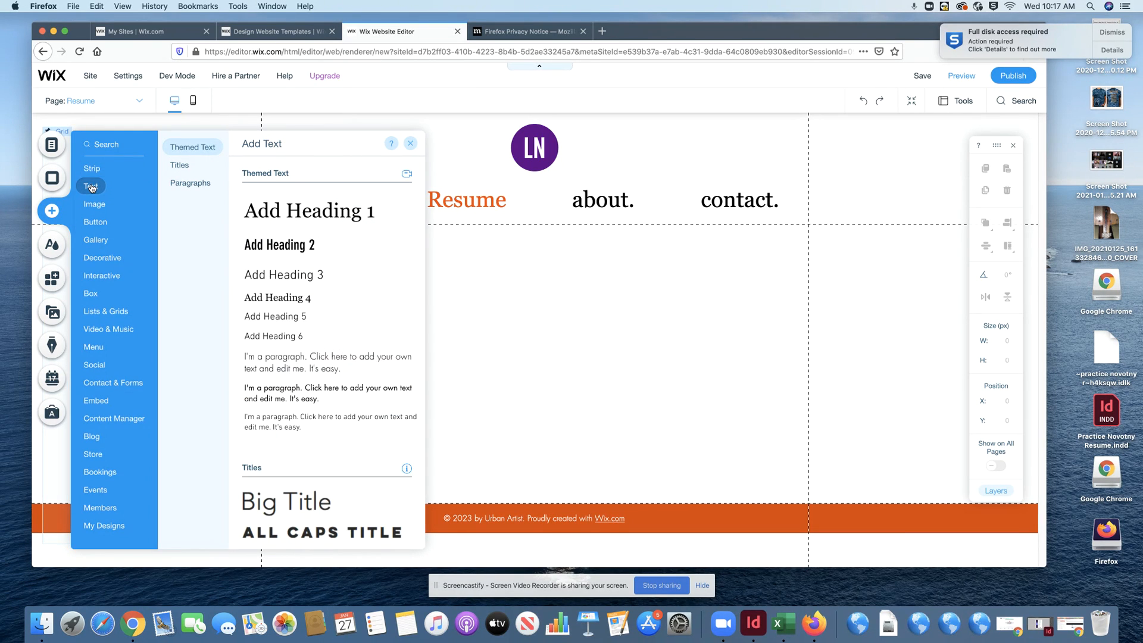
click(94, 204)
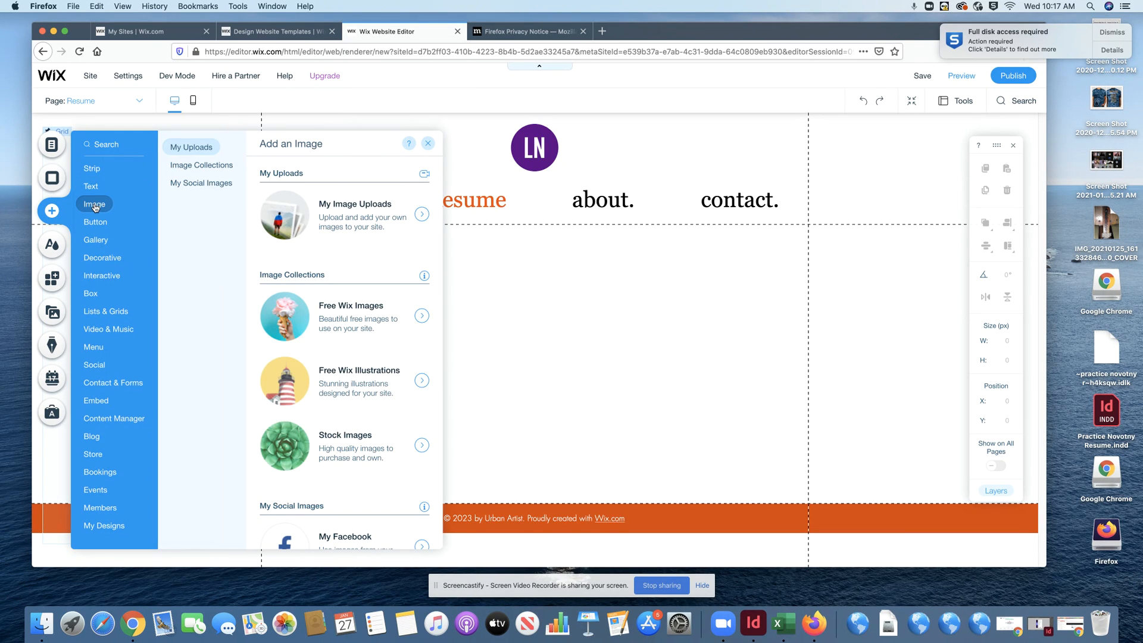
click(95, 223)
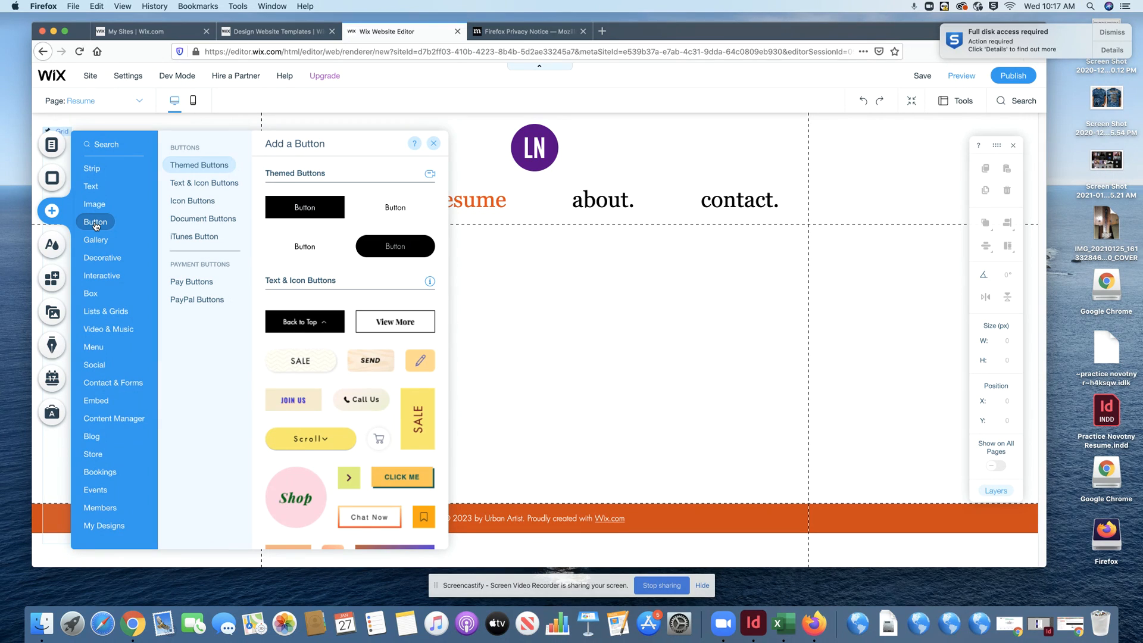
click(97, 241)
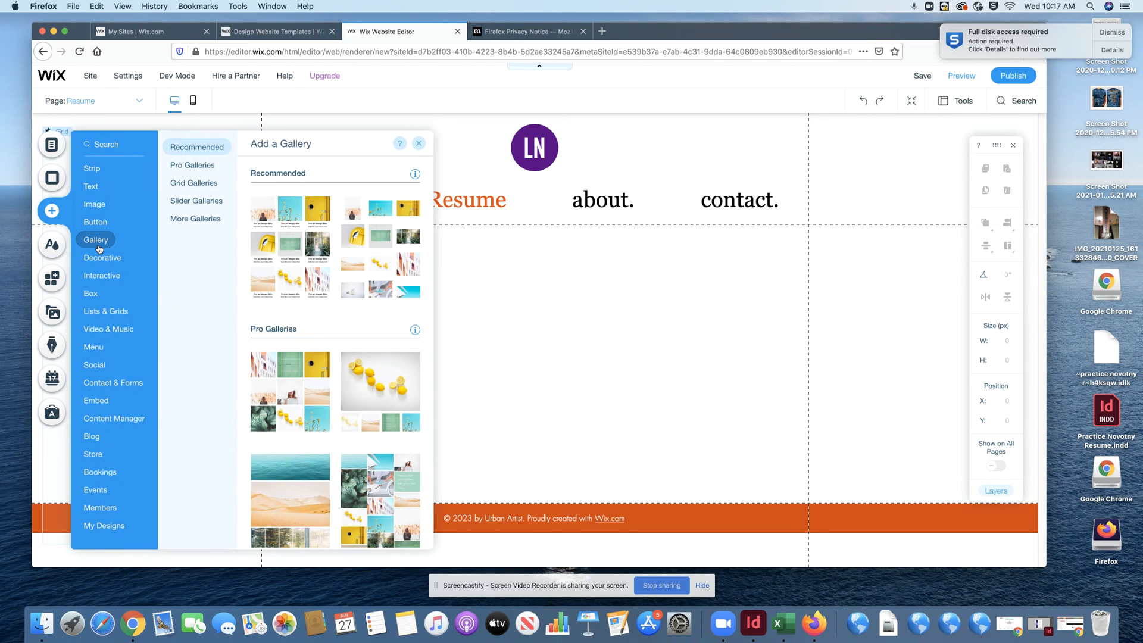
click(105, 260)
click(102, 277)
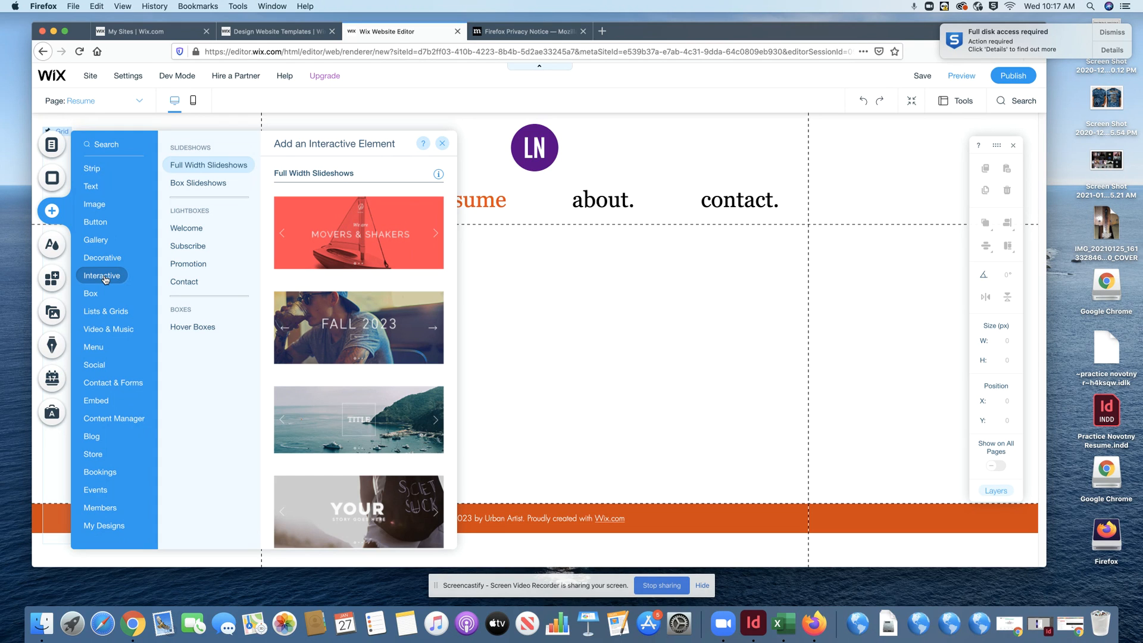
click(535, 371)
click(484, 521)
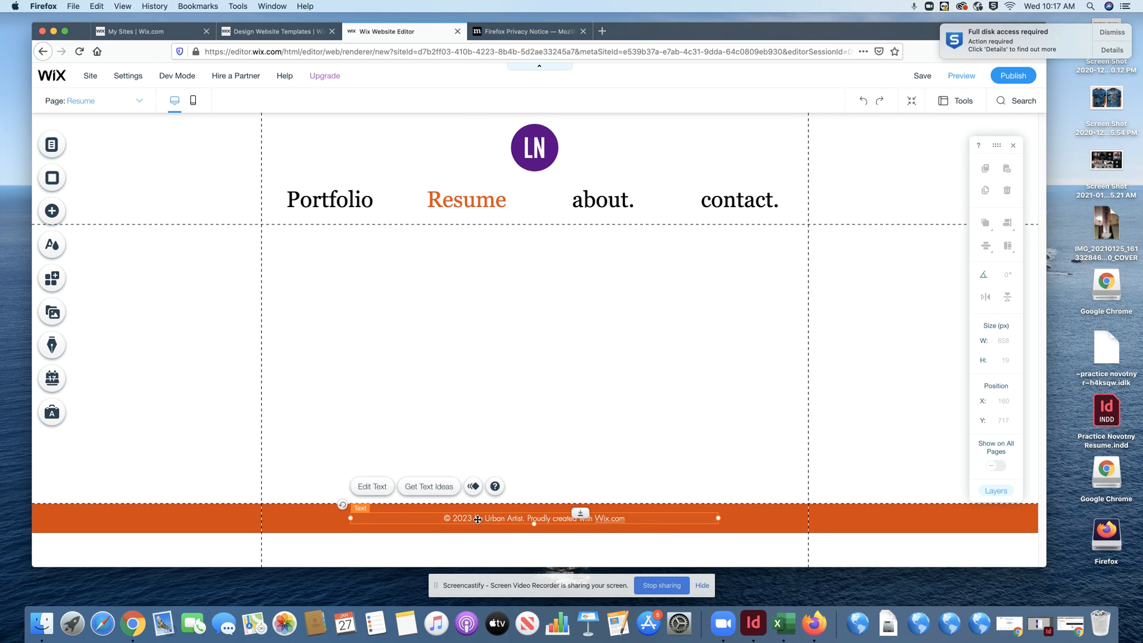
- Change the footer year from 2023 to 2021 and replace the Urban Artist credit with the owner's name plus 'at'
double_click(479, 518)
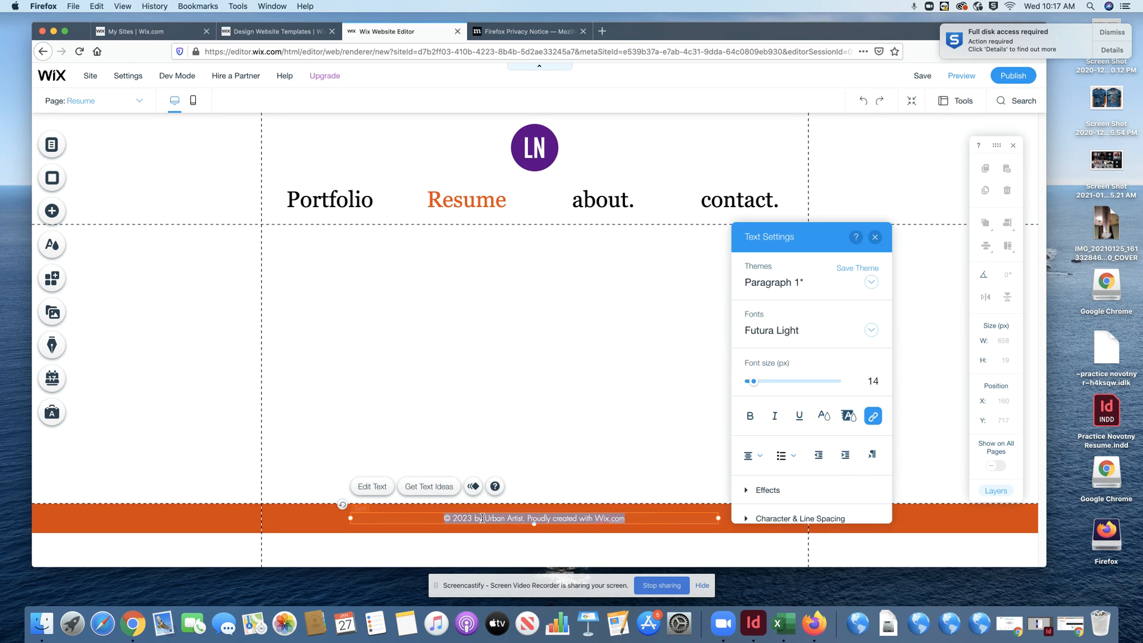
click(482, 517)
key(BackSpace)
text(1)
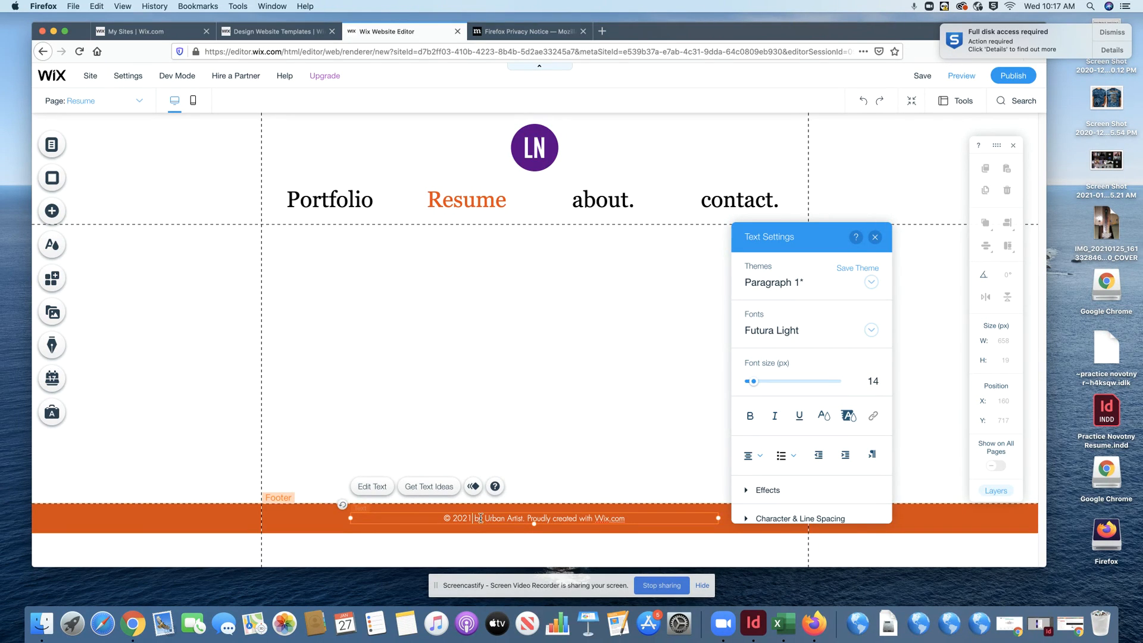
drag(486, 517, 592, 520)
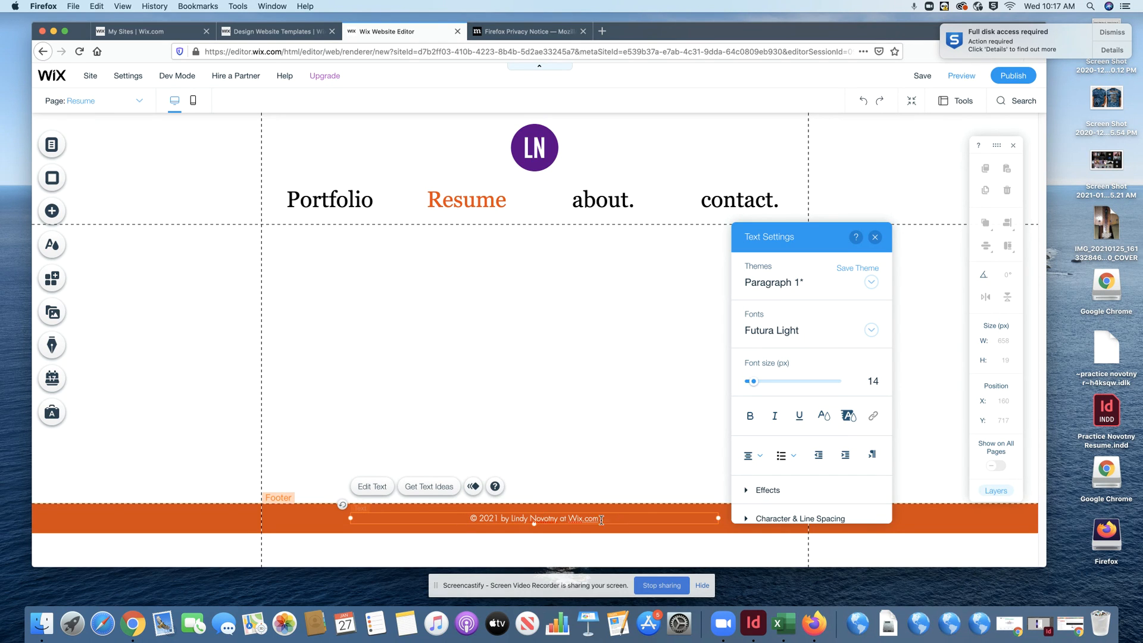
click(276, 521)
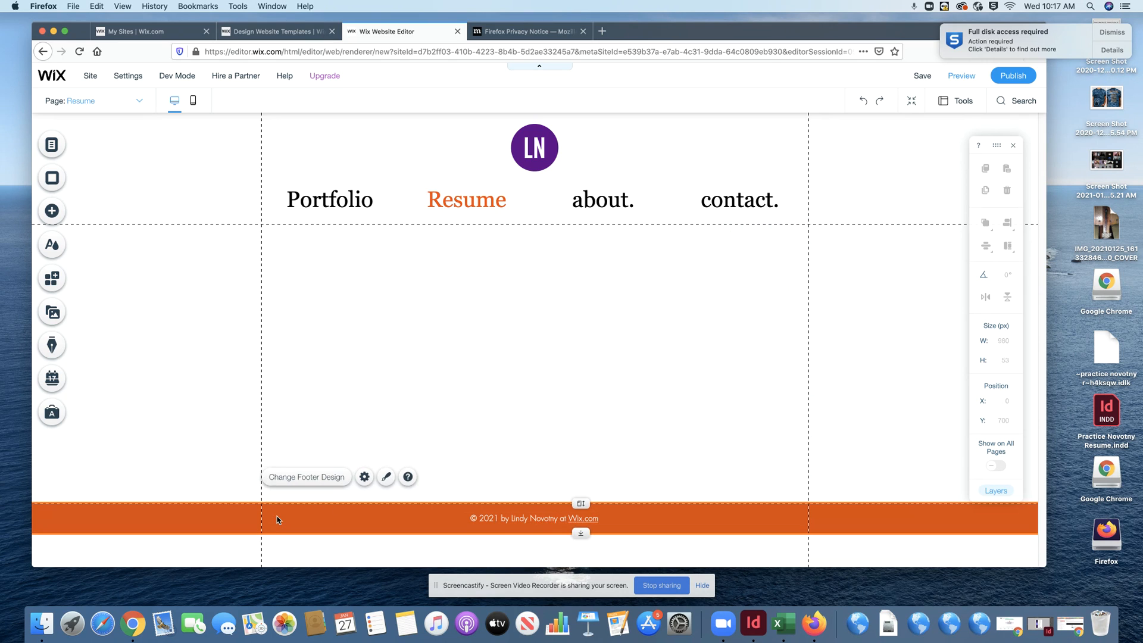
- Try the grey and no-colour footer designs, then close the design choices
click(385, 477)
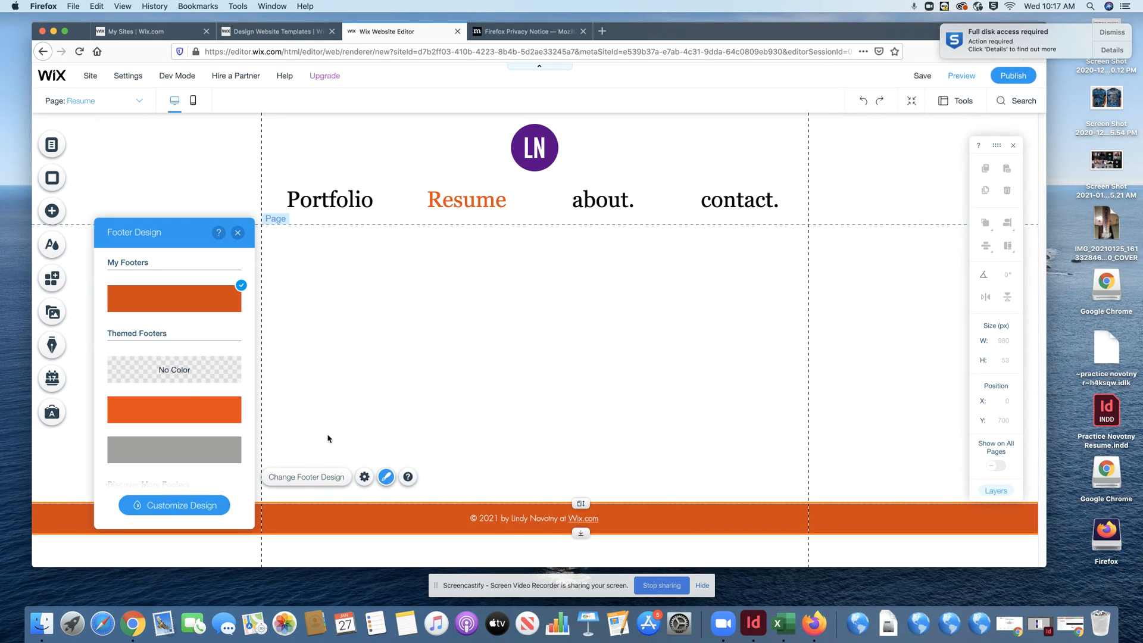
click(203, 452)
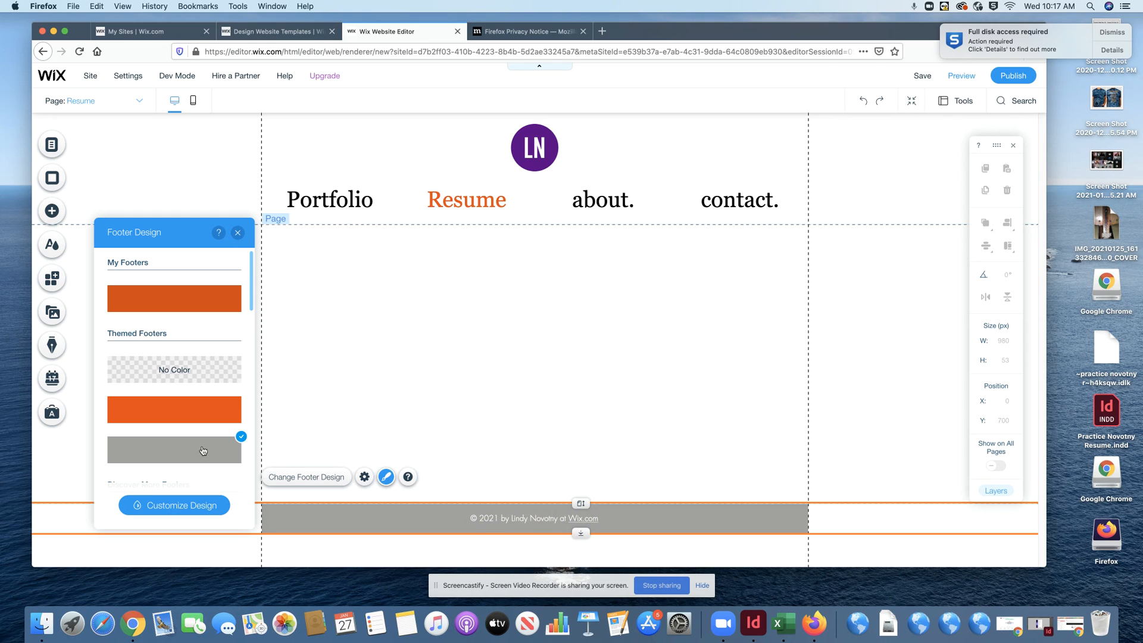
scroll(203, 450, down, 5)
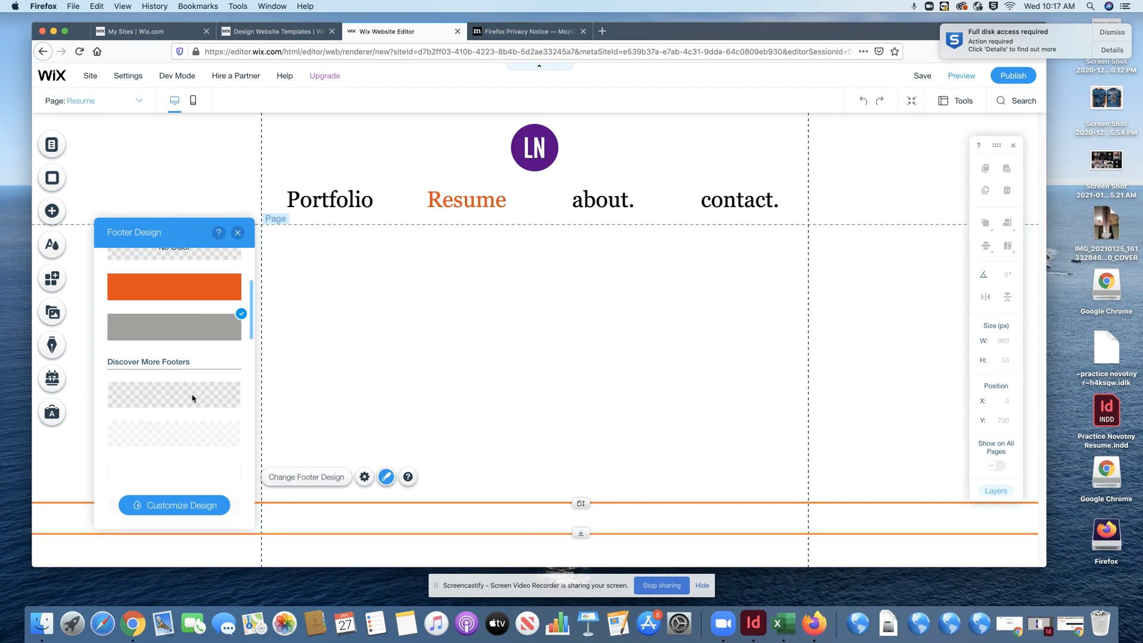
scroll(190, 399, up, 5)
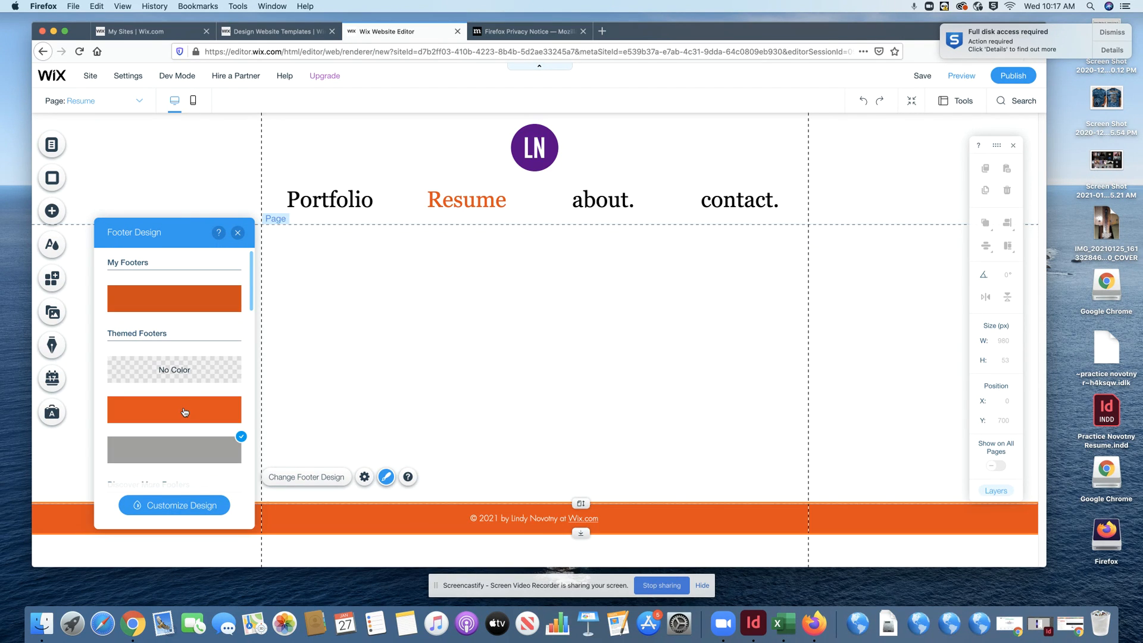
click(182, 374)
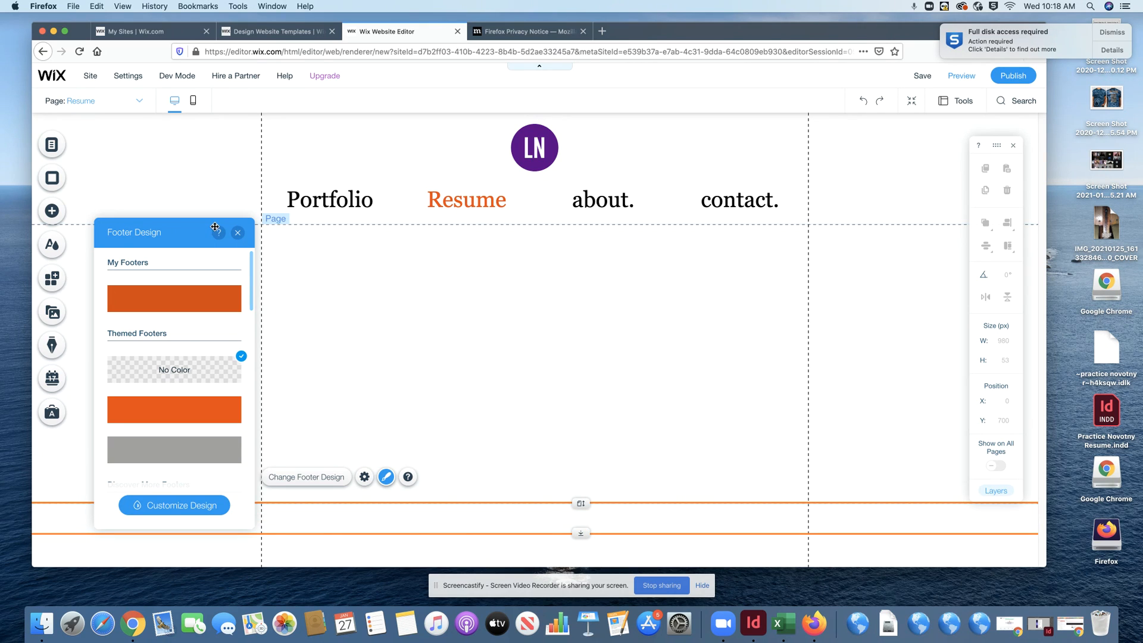
click(237, 233)
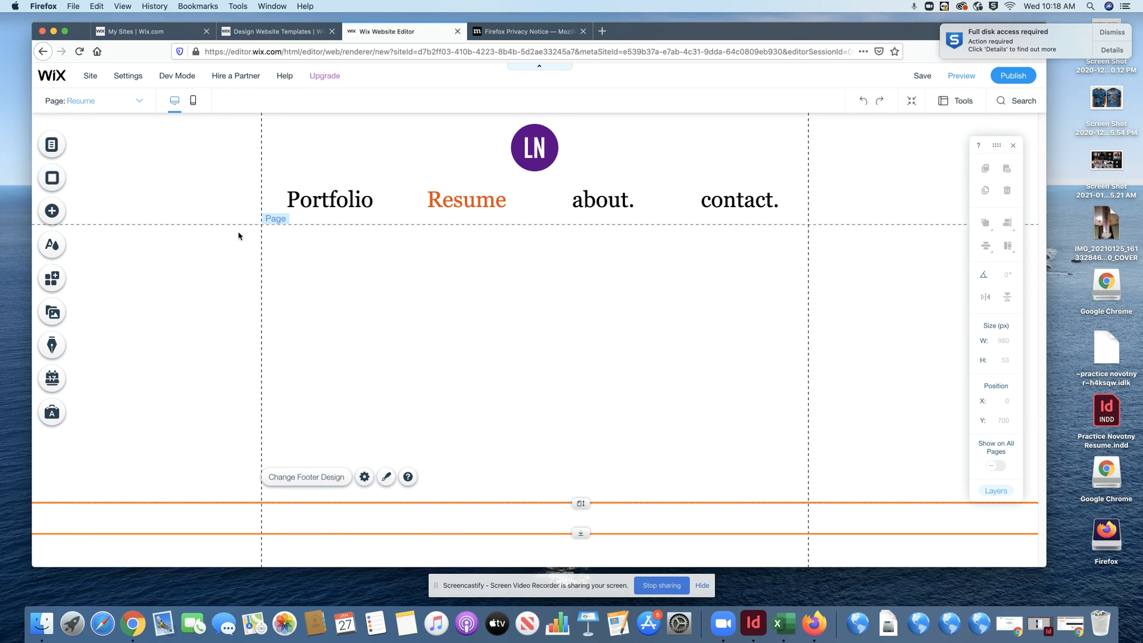
- Apply the black footer design from further down the footer design list
click(454, 523)
click(312, 523)
click(364, 476)
click(386, 476)
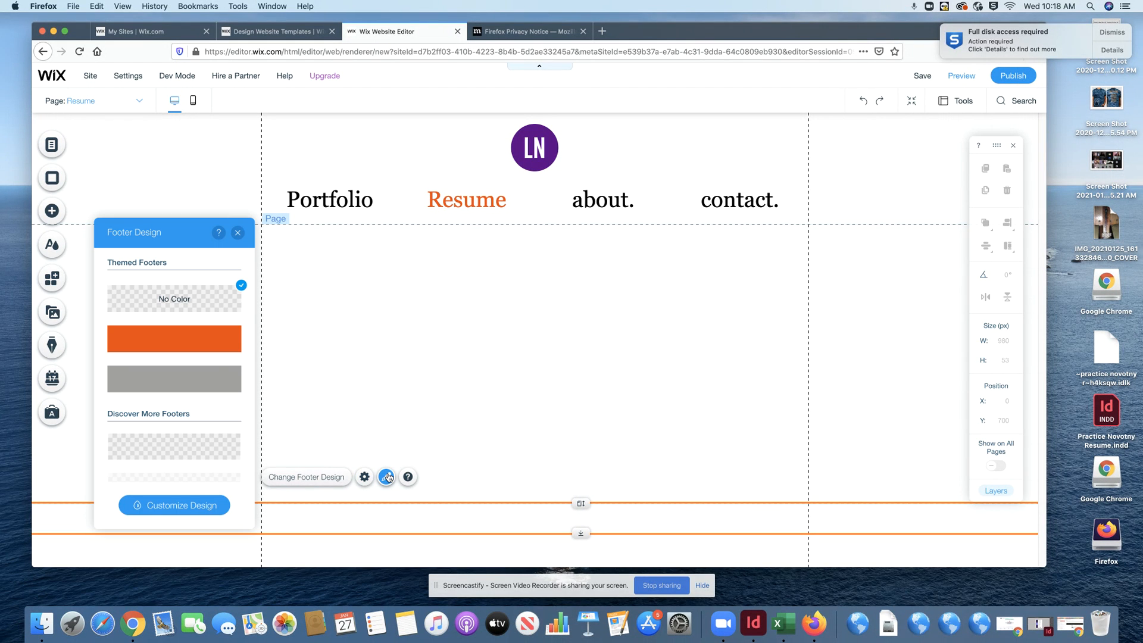
scroll(206, 370, down, 5)
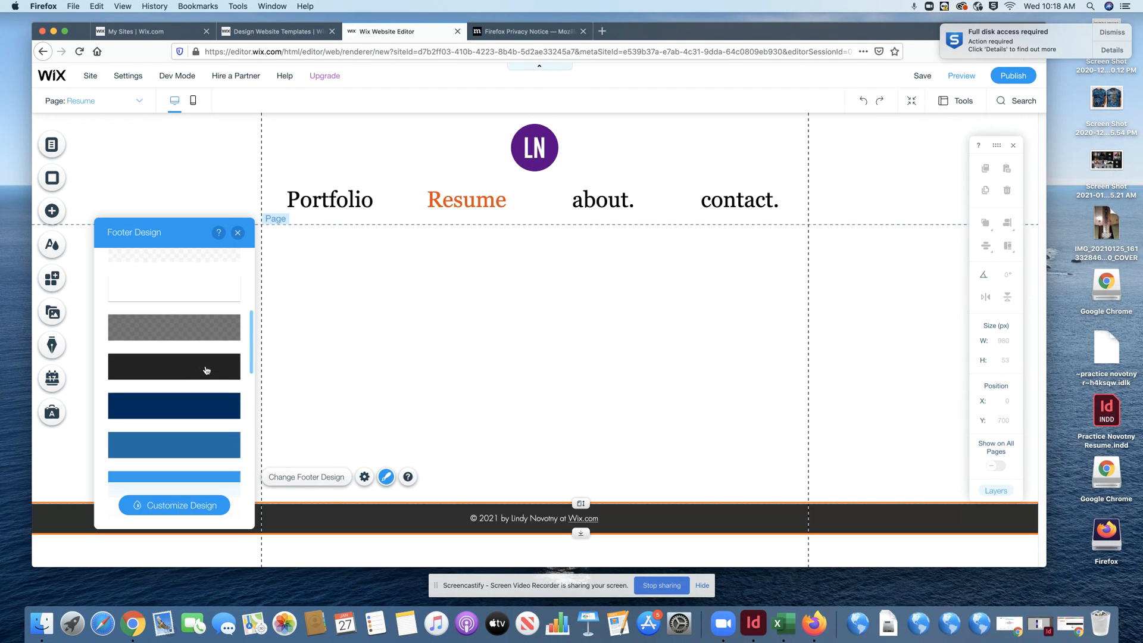
scroll(206, 370, down, 2)
click(184, 293)
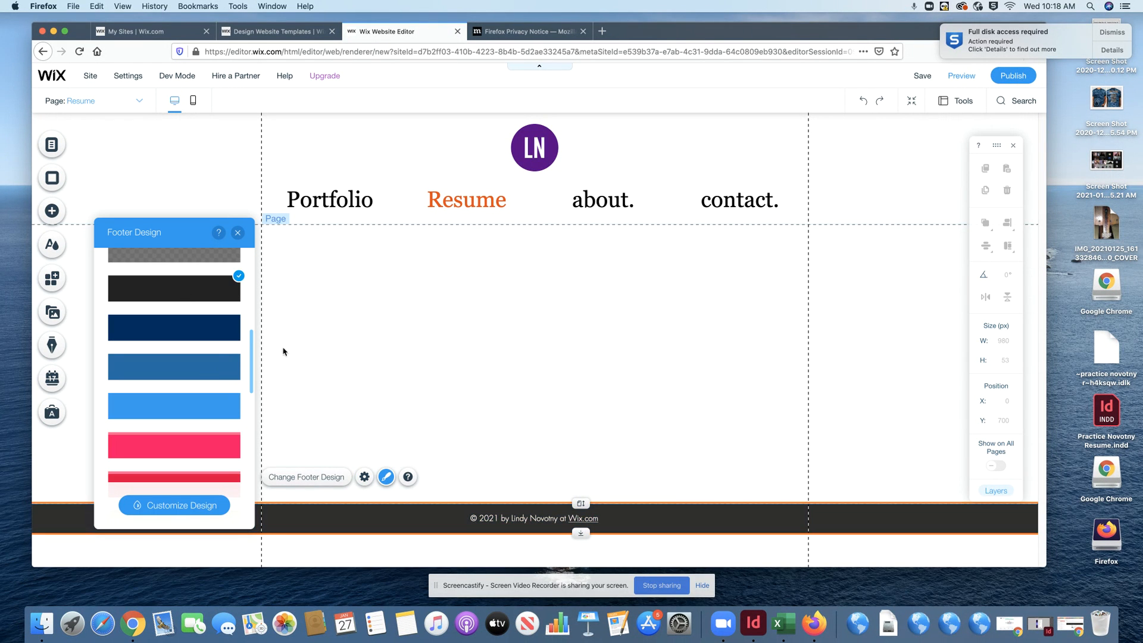
click(365, 389)
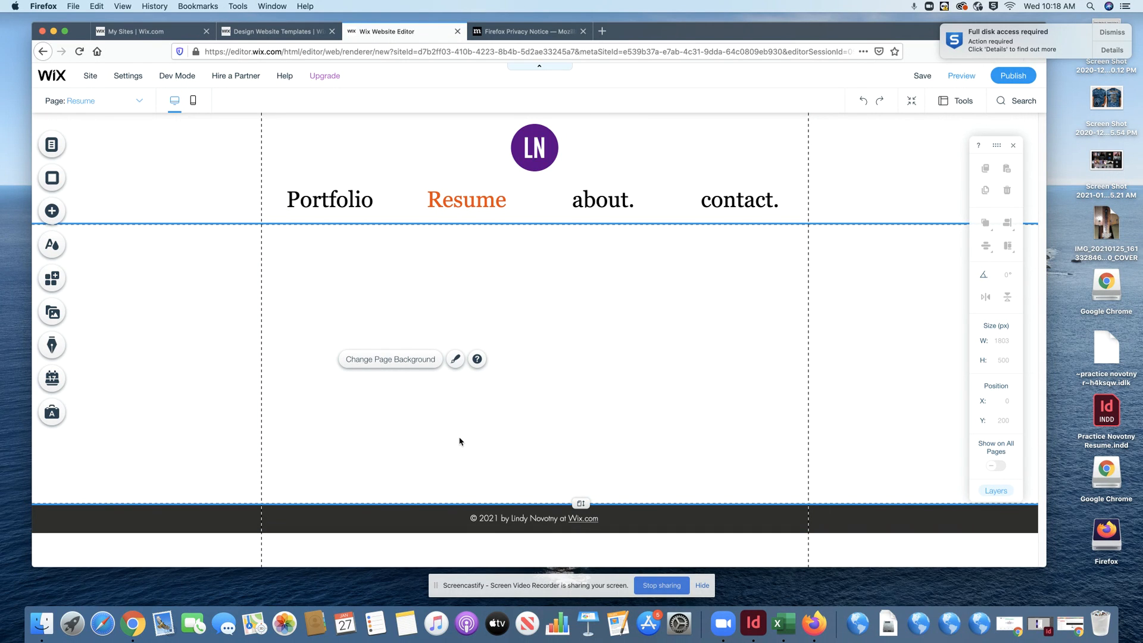
click(536, 205)
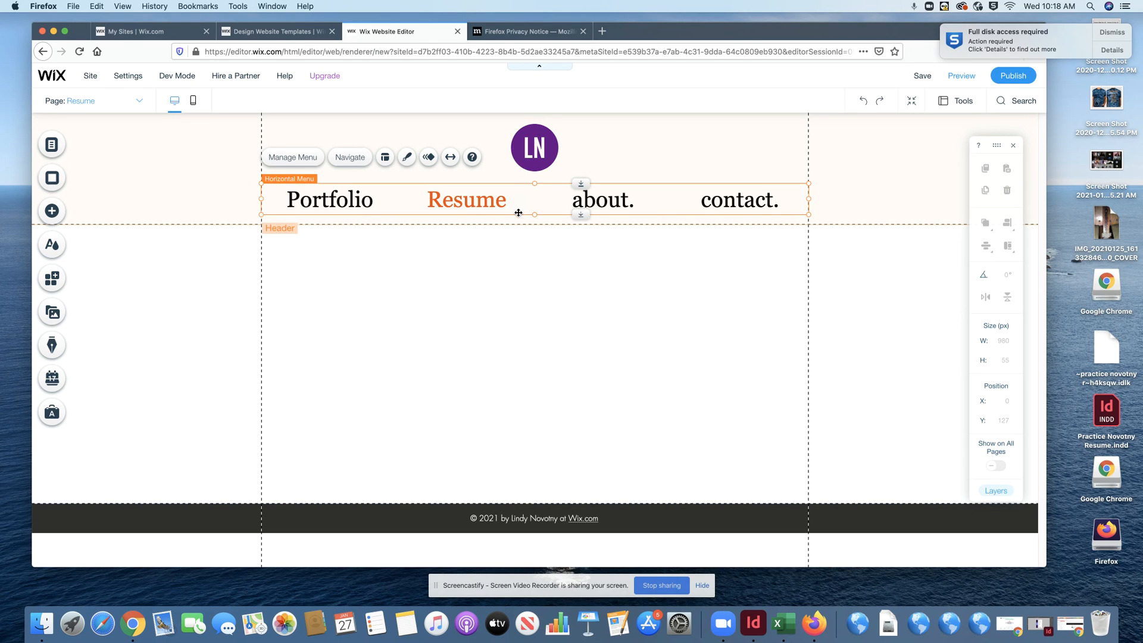
mouse_move(520, 184)
mouse_down()
mouse_move(520, 197)
mouse_move(516, 185)
mouse_up()
- Publish the site, keeping the free Wix.com address ending in mysite, and save
click(1012, 76)
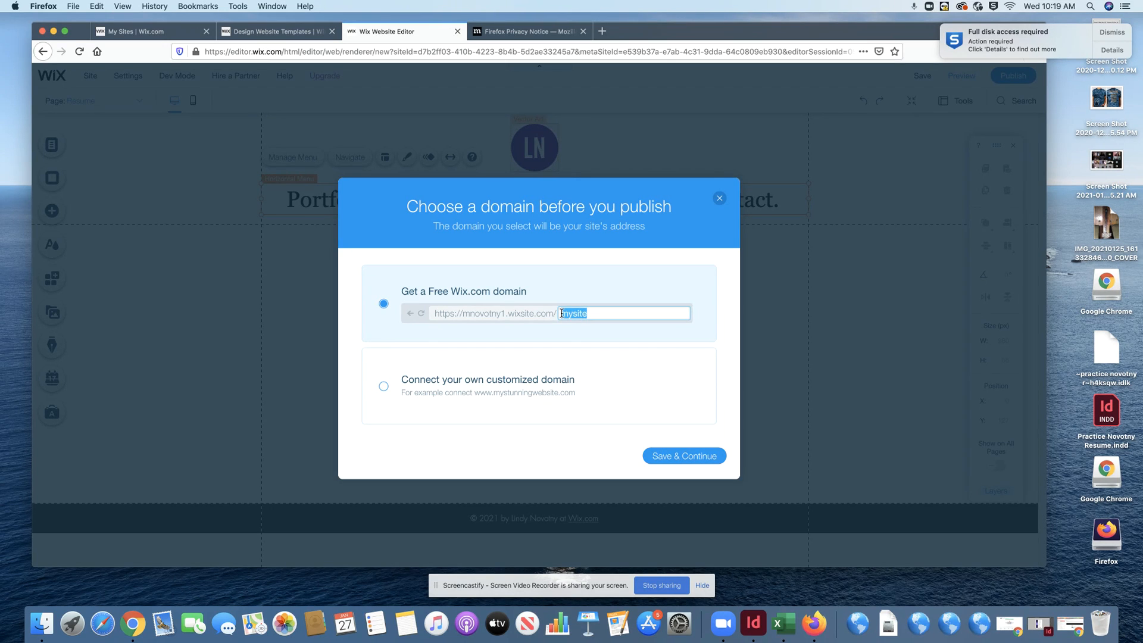
click(688, 458)
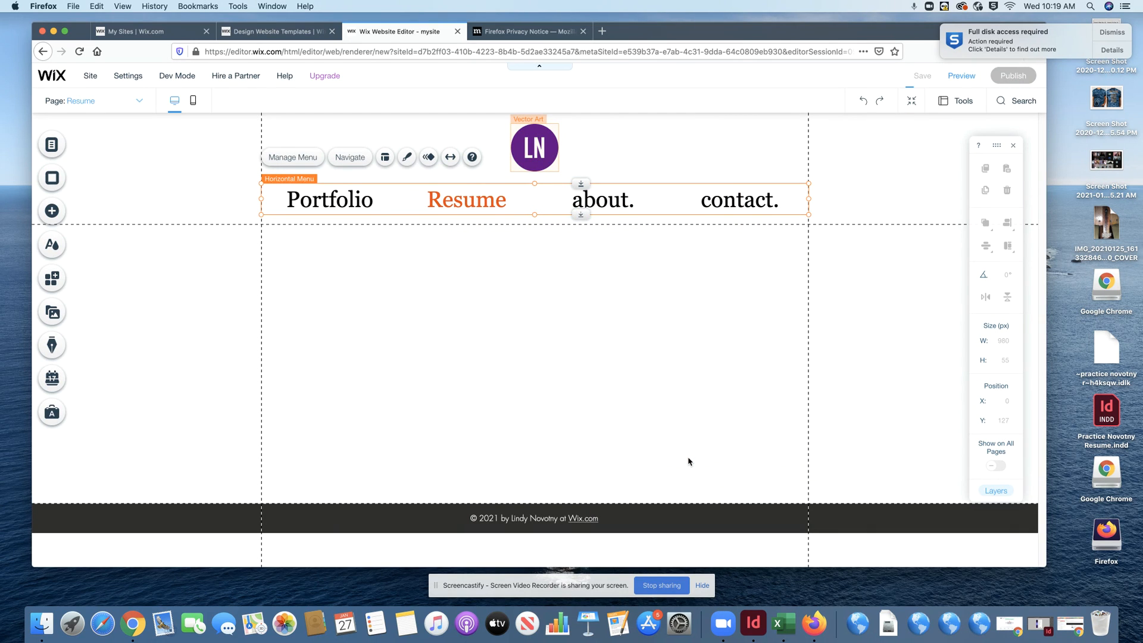